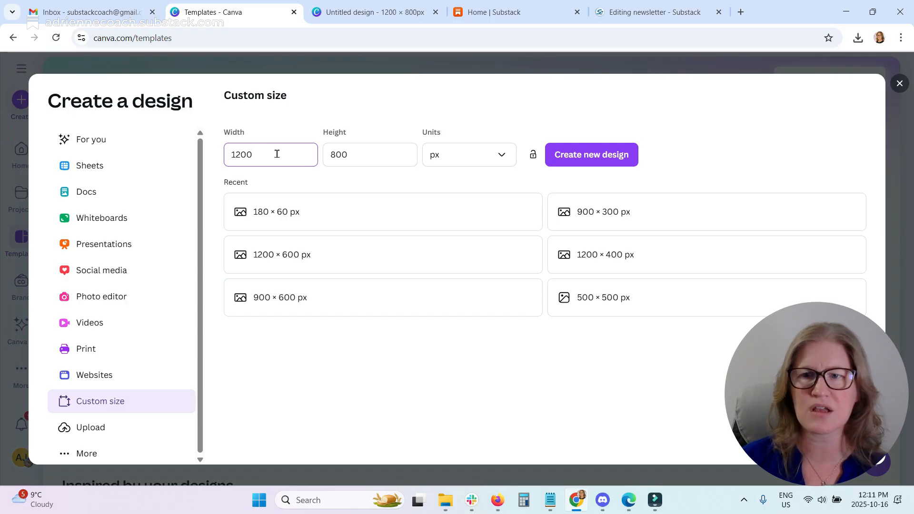
# Create a 1200 × 800 px custom design and search the video elements for people protesting.
pyautogui.click(609, 161)
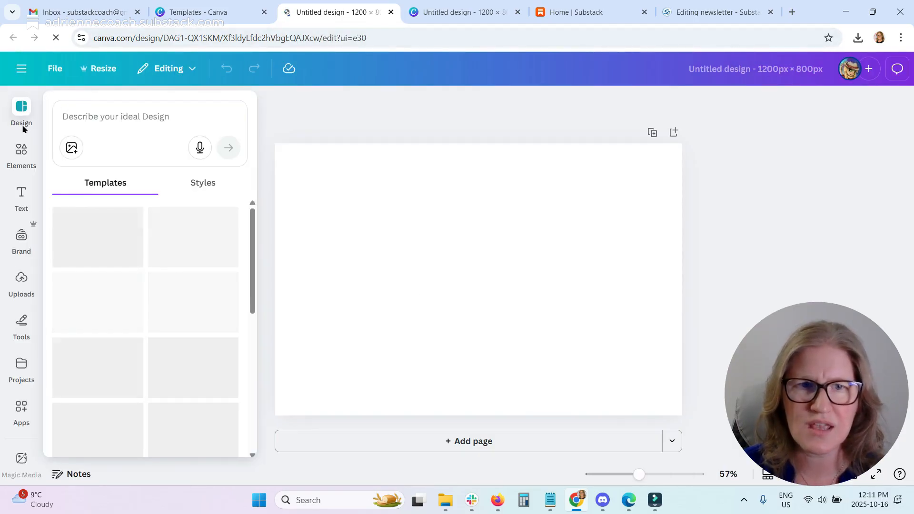
pyautogui.click(19, 150)
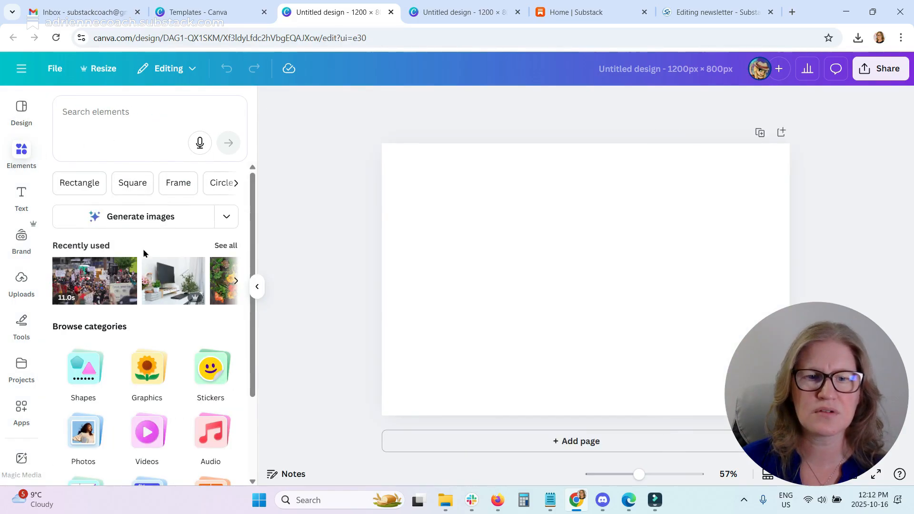
pyautogui.scroll(-2, 143, 253)
pyautogui.click(138, 317)
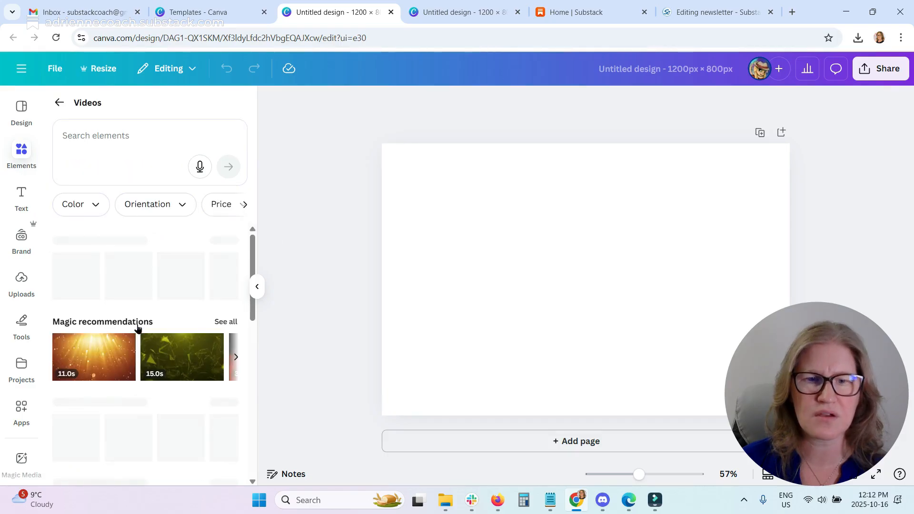
pyautogui.click(110, 137)
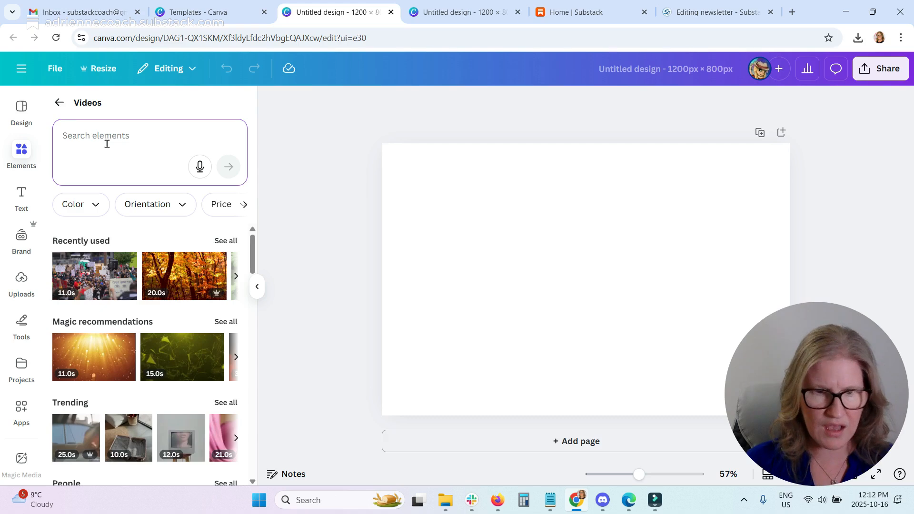
pyautogui.write('Protest')
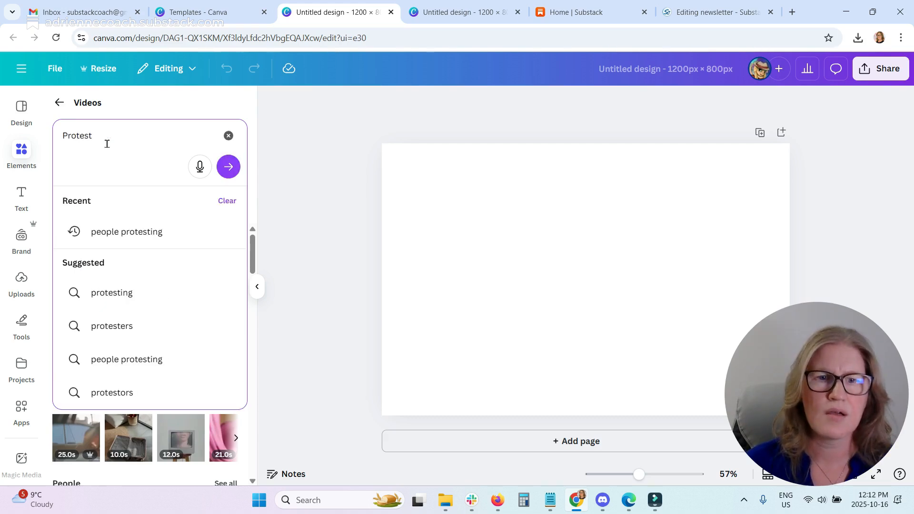
pyautogui.click(108, 233)
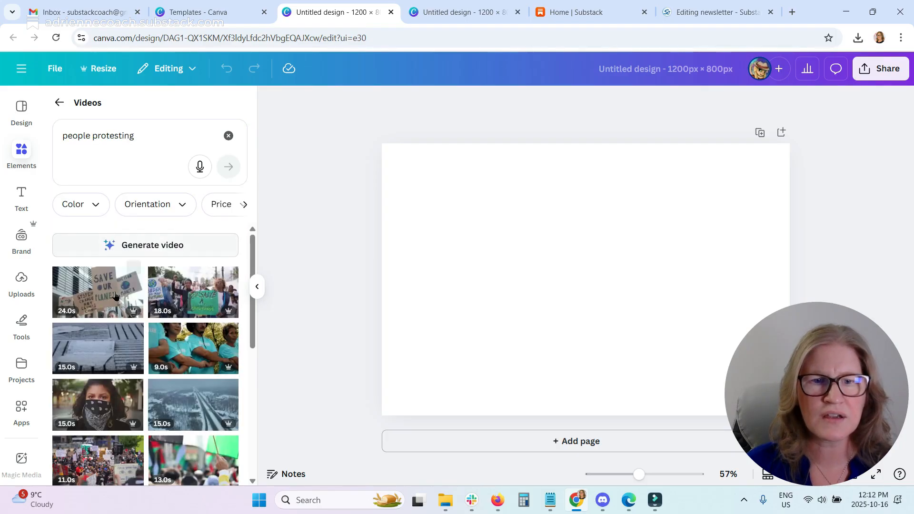
# Add the crowded protest street video to the page and enlarge it to fill the whole design.
pyautogui.scroll(-3, 125, 286)
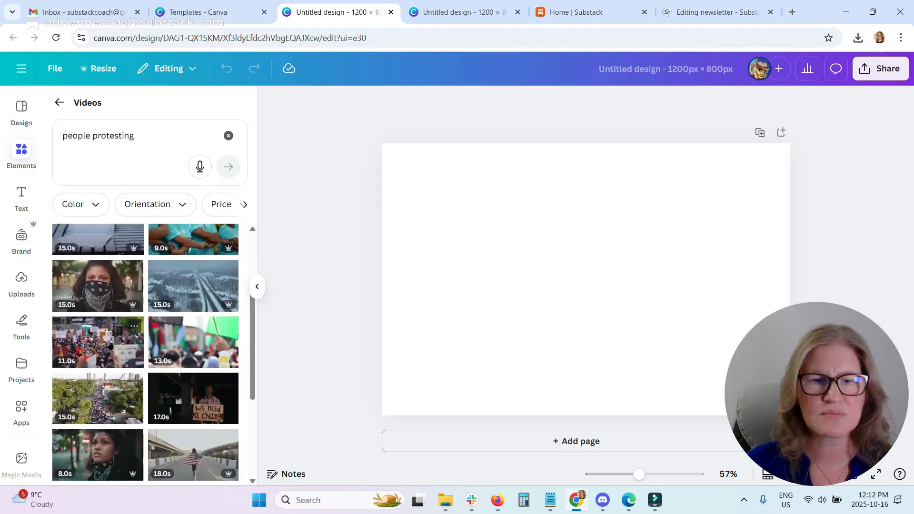
pyautogui.click(109, 344)
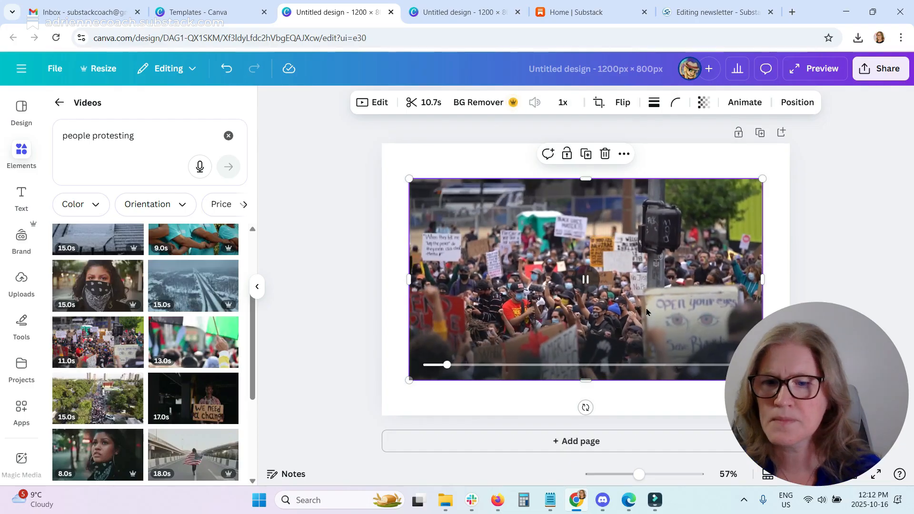
pyautogui.moveTo(635, 306); pyautogui.dragTo(611, 255)
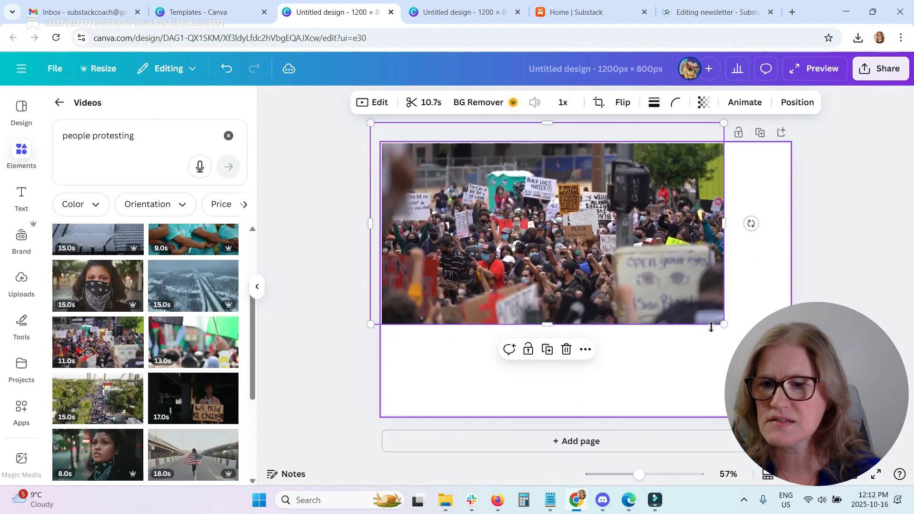
pyautogui.moveTo(724, 324); pyautogui.dragTo(885, 415)
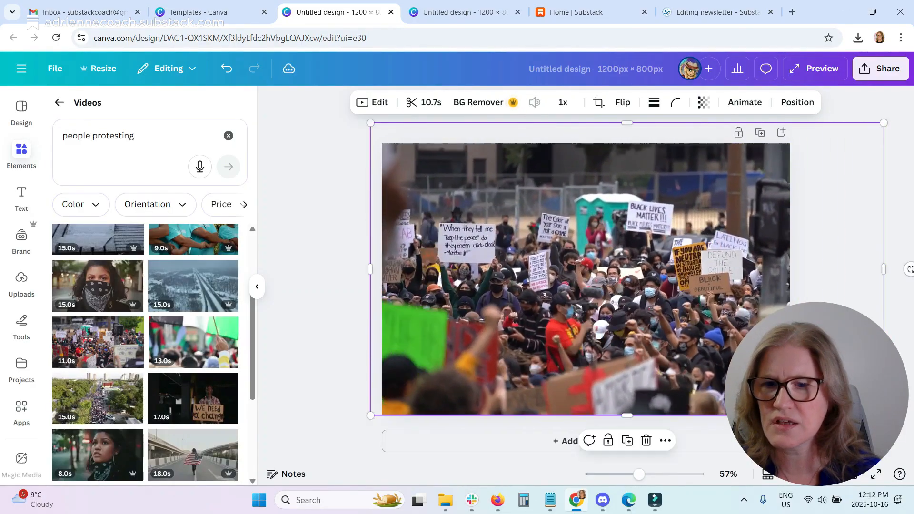
pyautogui.click(339, 265)
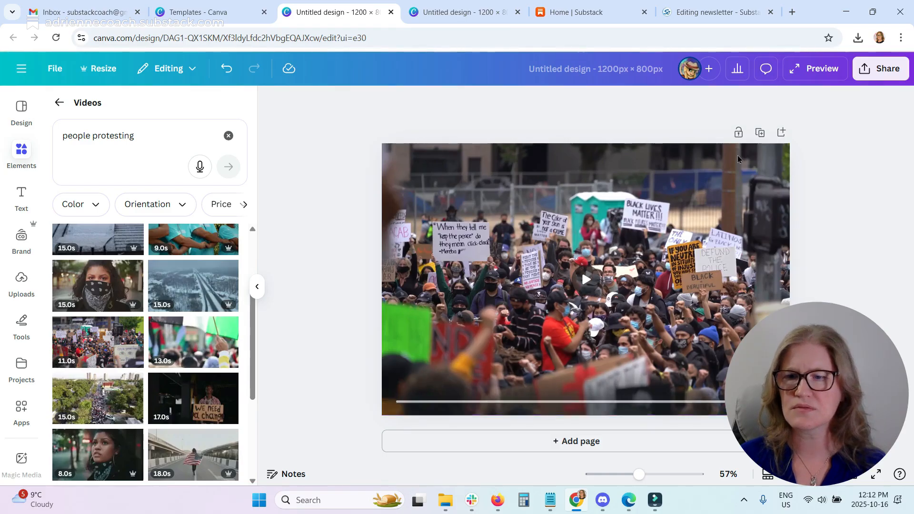
# Open the design's download options and choose GIF as the file type.
pyautogui.click(887, 71)
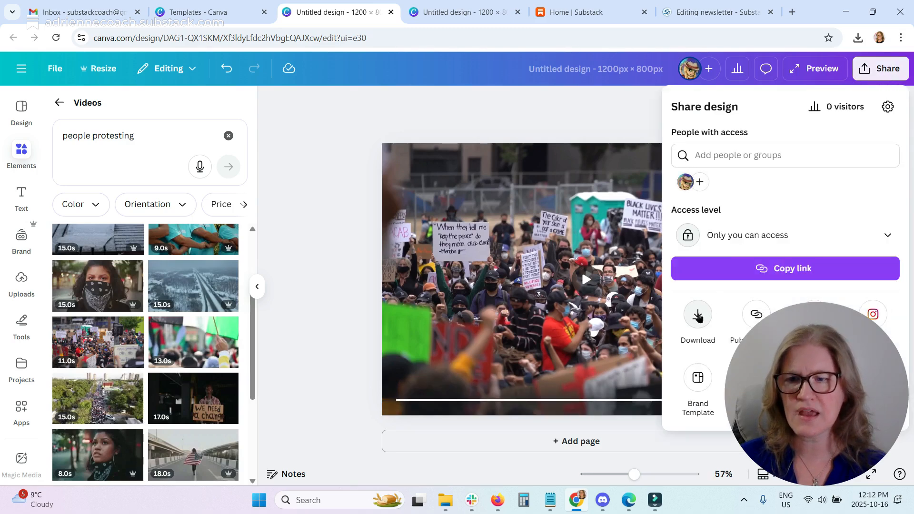
pyautogui.click(698, 315)
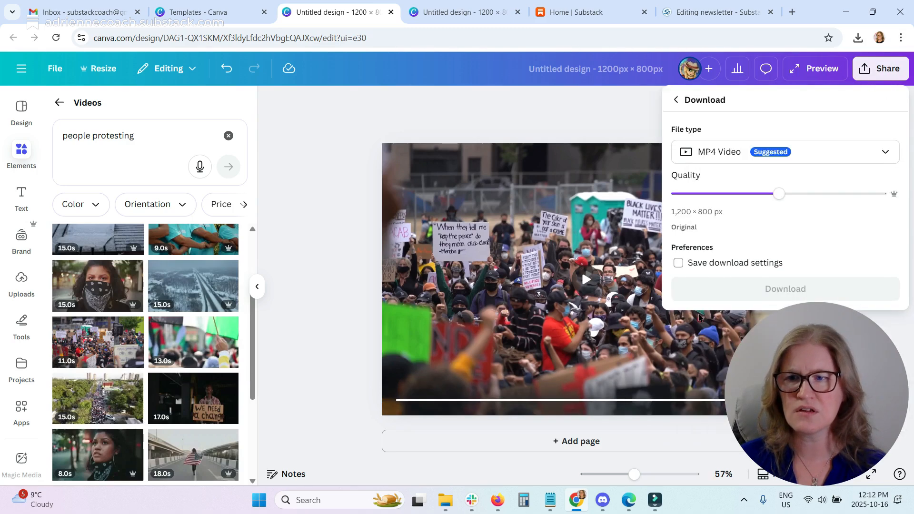
pyautogui.click(819, 153)
pyautogui.click(706, 397)
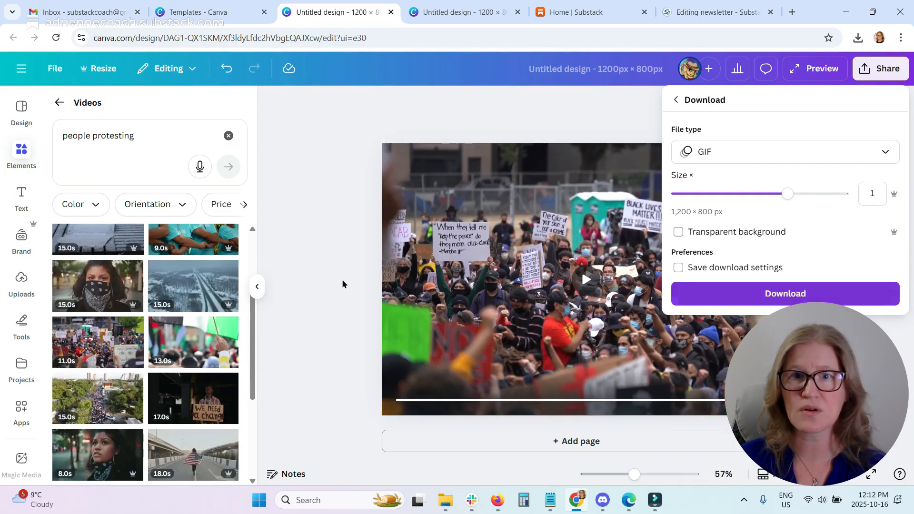
pyautogui.click(321, 153)
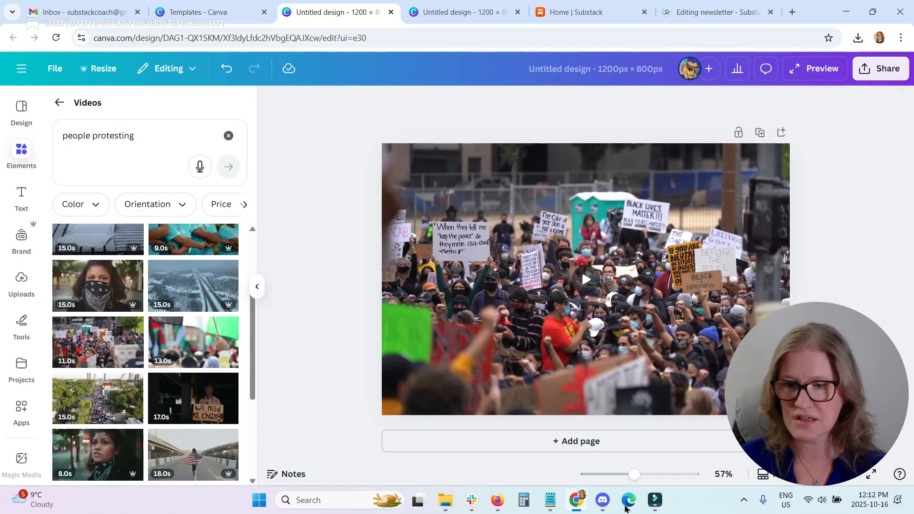
# Open Untitled design.gif from the Downloads folder in File Explorer to preview it, then close the viewer and folder.
pyautogui.moveTo(447, 511)
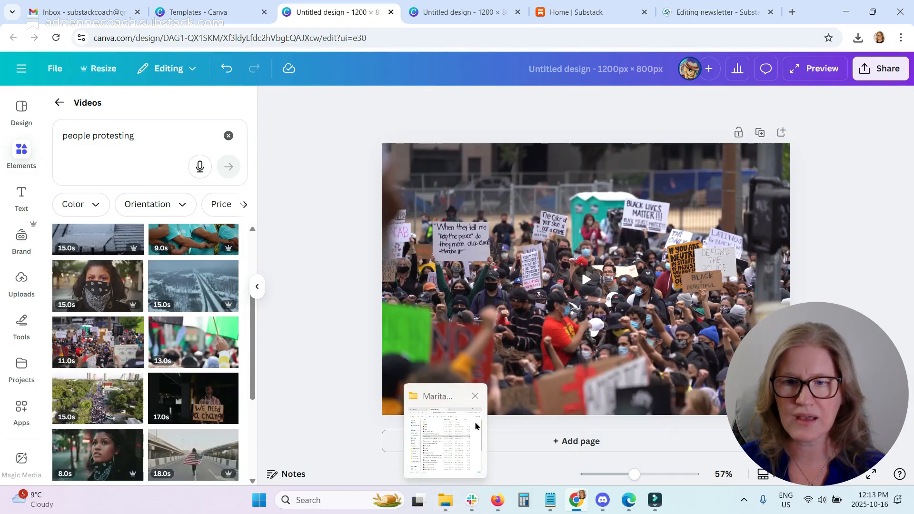
pyautogui.click(447, 509)
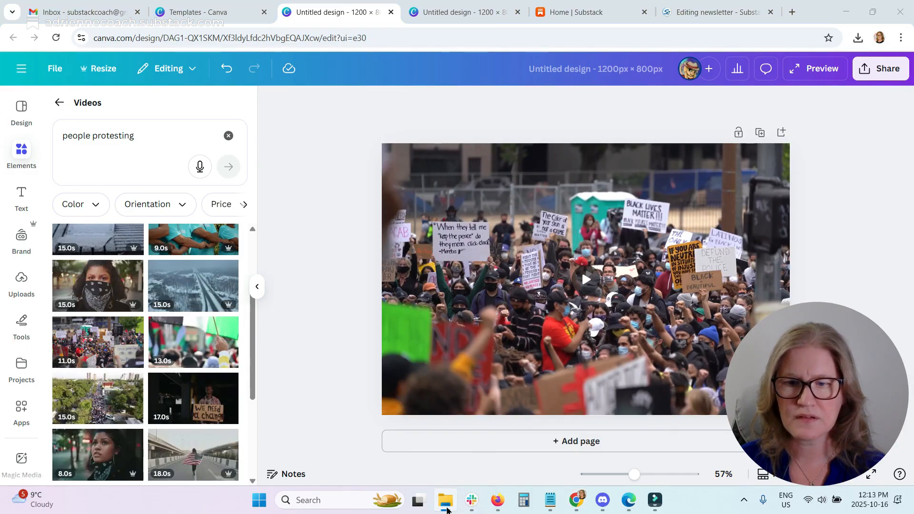
pyautogui.rightClick(448, 510)
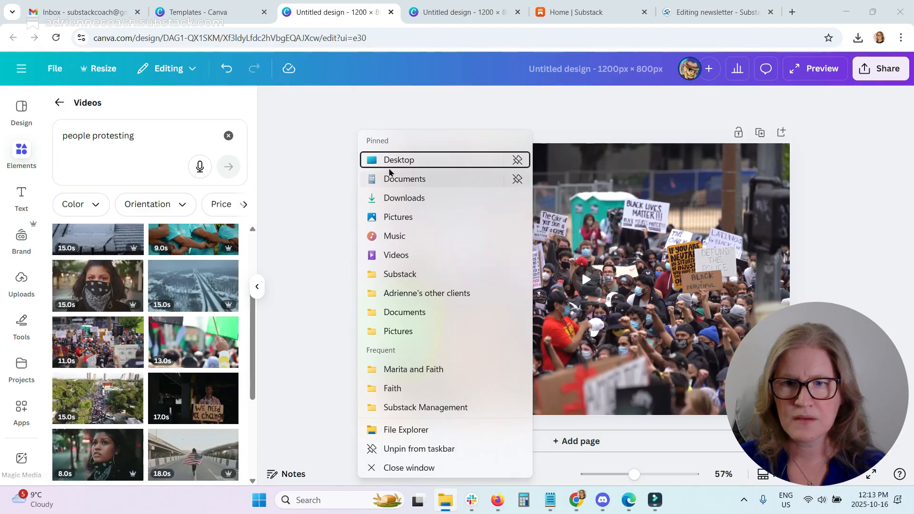
pyautogui.click(406, 204)
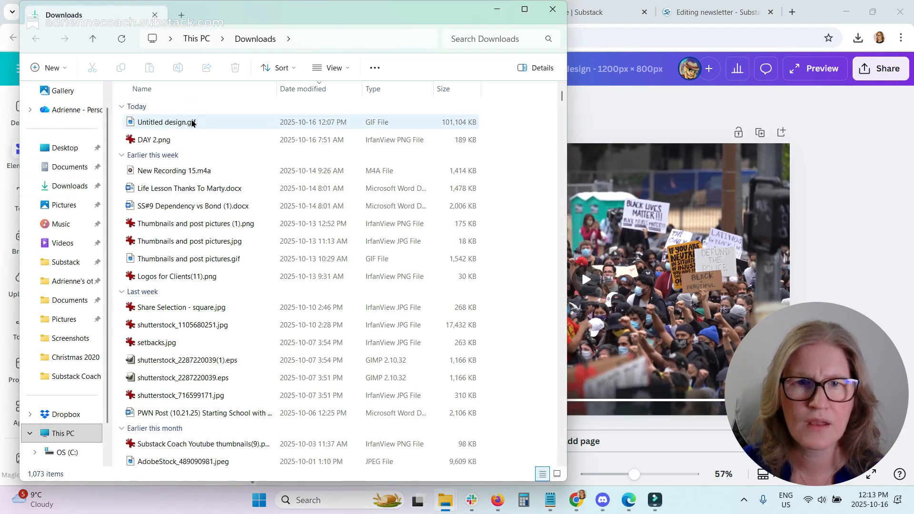
pyautogui.click(191, 126)
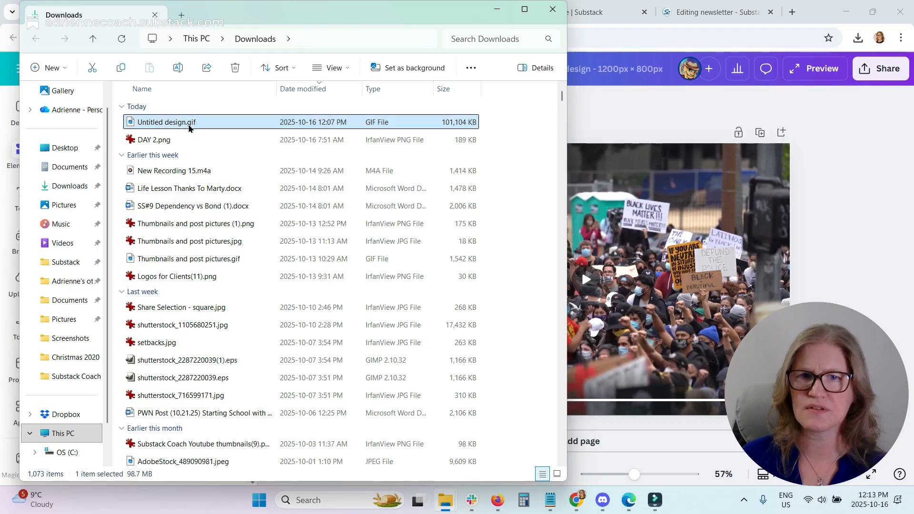
pyautogui.press('Return')
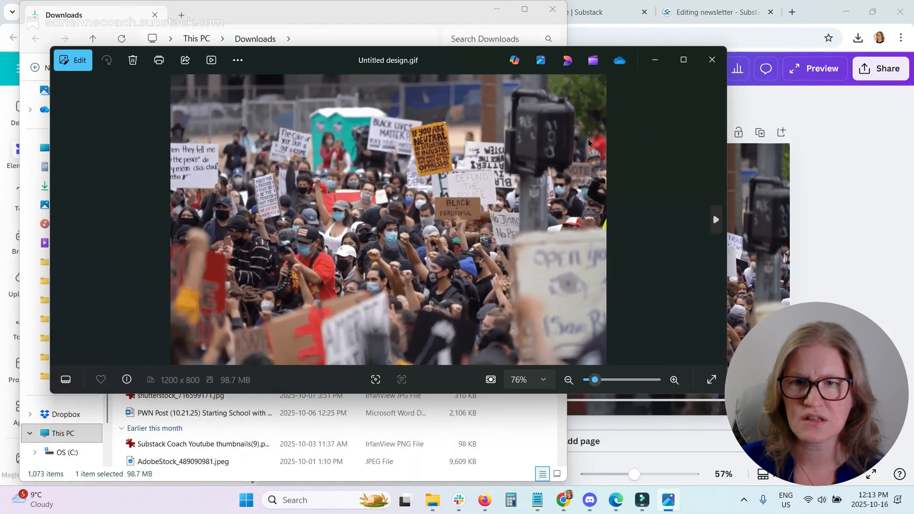
pyautogui.click(712, 59)
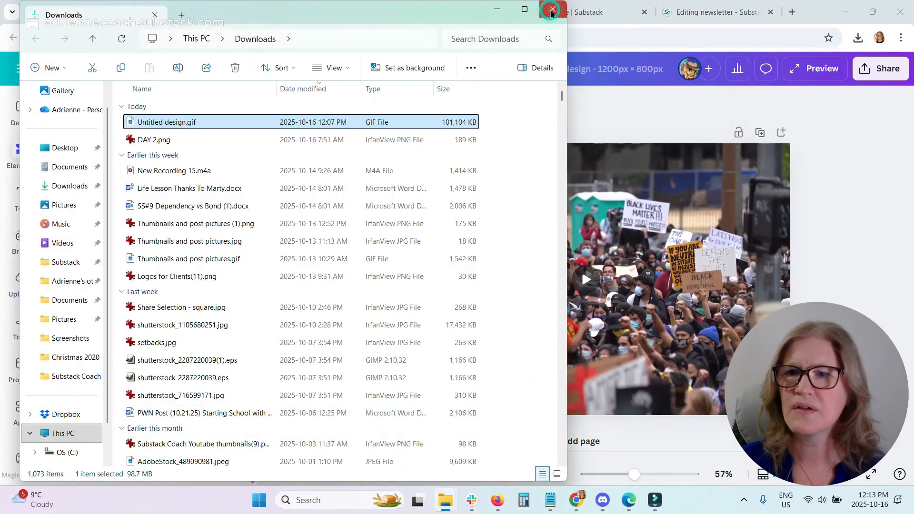
pyautogui.click(552, 10)
# Switch to the Substack draft and insert Untitled design.gif from Downloads as an image in the post body.
pyautogui.click(700, 14)
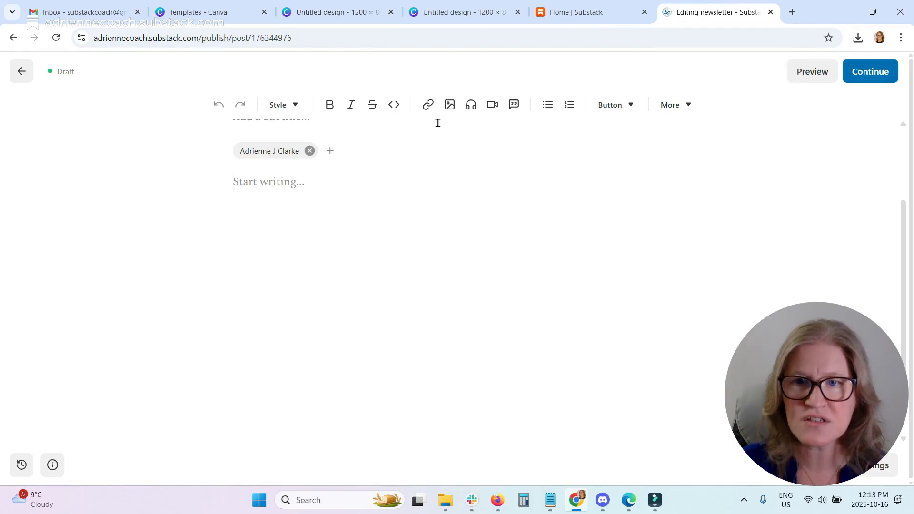
pyautogui.click(450, 105)
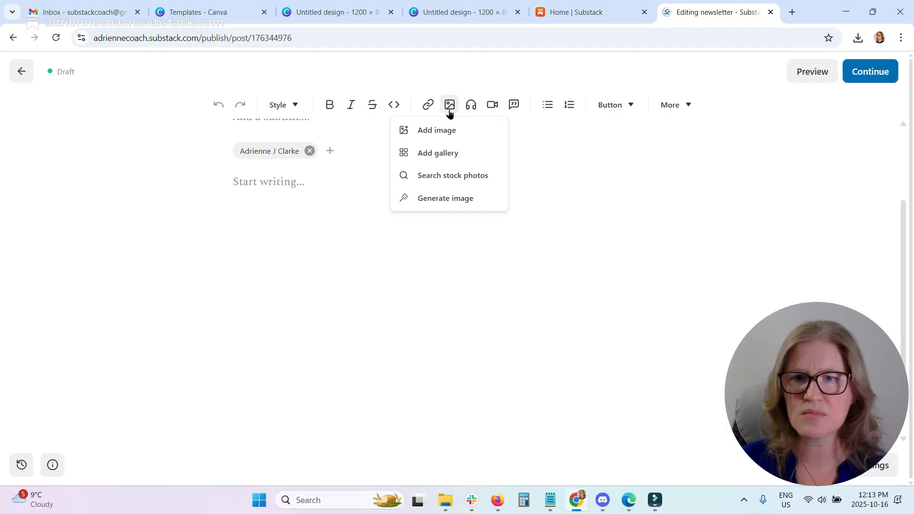
pyautogui.click(439, 137)
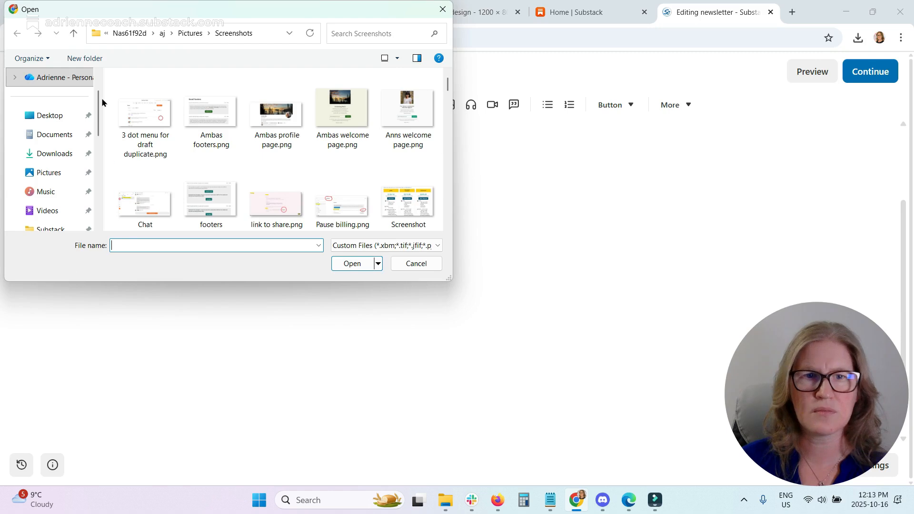
pyautogui.click(52, 153)
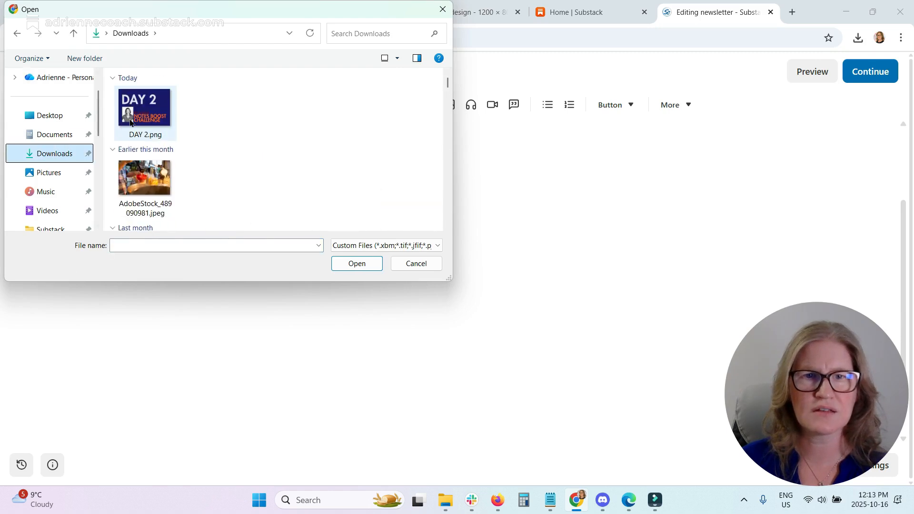
pyautogui.click(130, 119)
pyautogui.click(355, 264)
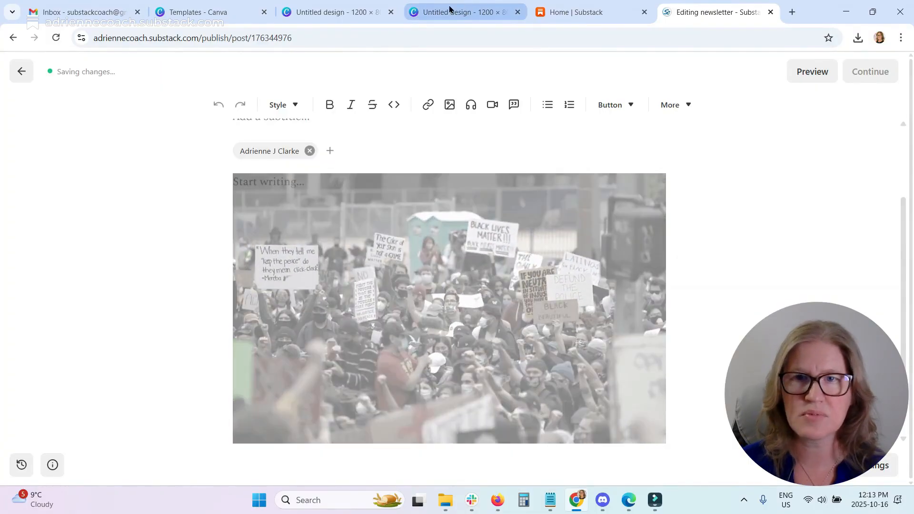
# Return to the Canva design and delete the protest video from the page.
pyautogui.click(348, 12)
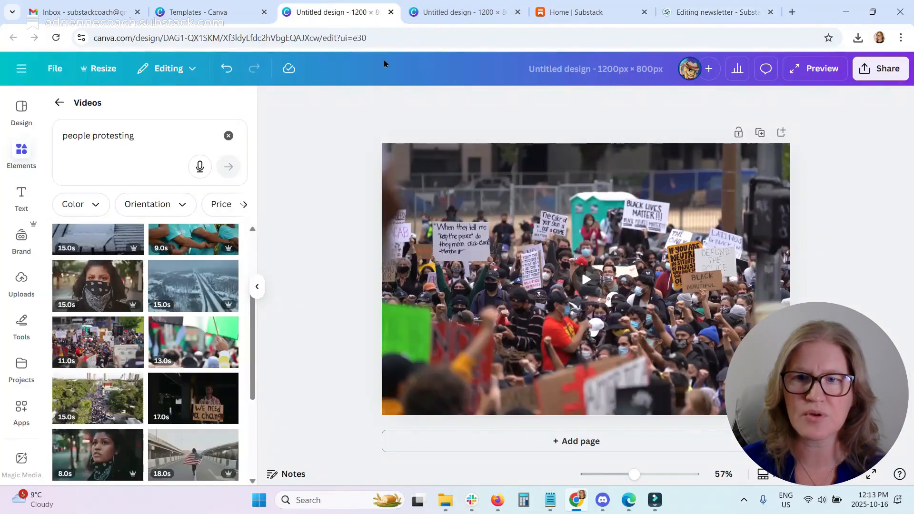
pyautogui.click(585, 239)
pyautogui.press('Delete')
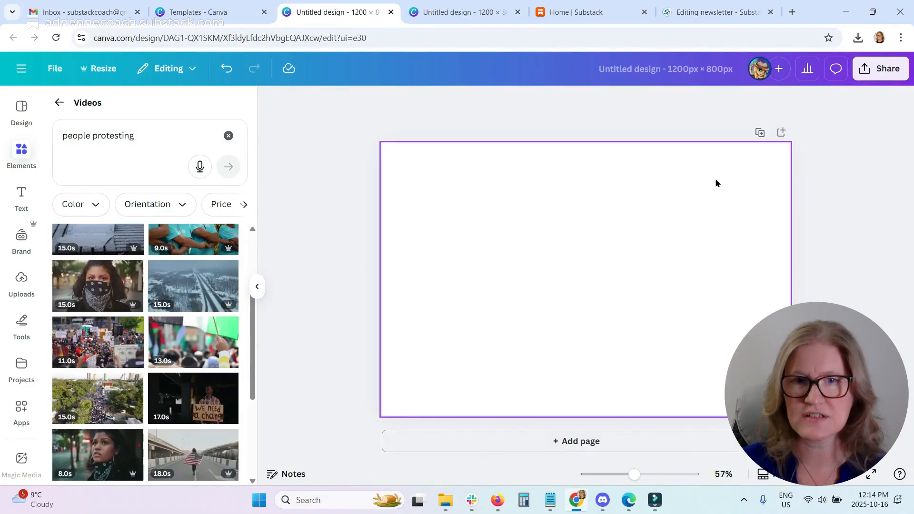
# Open the Graphics elements category and search it for Plants.
pyautogui.click(62, 104)
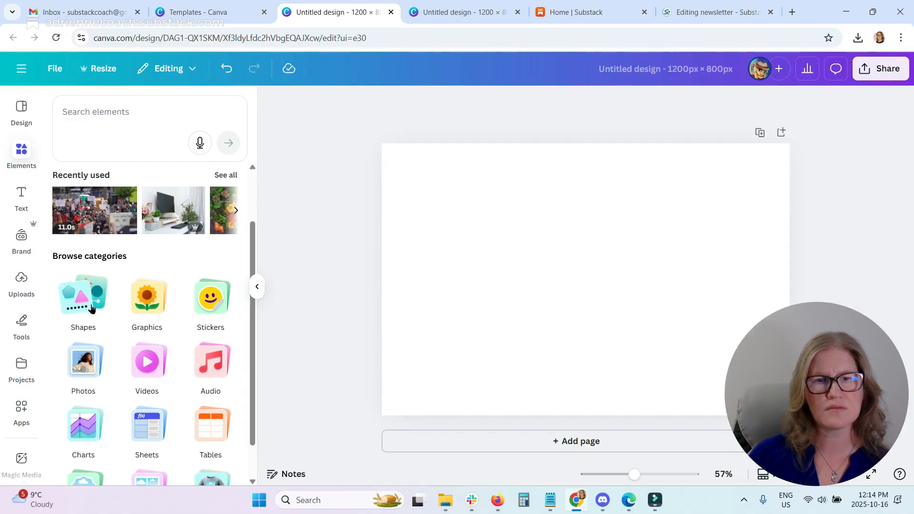
pyautogui.click(148, 300)
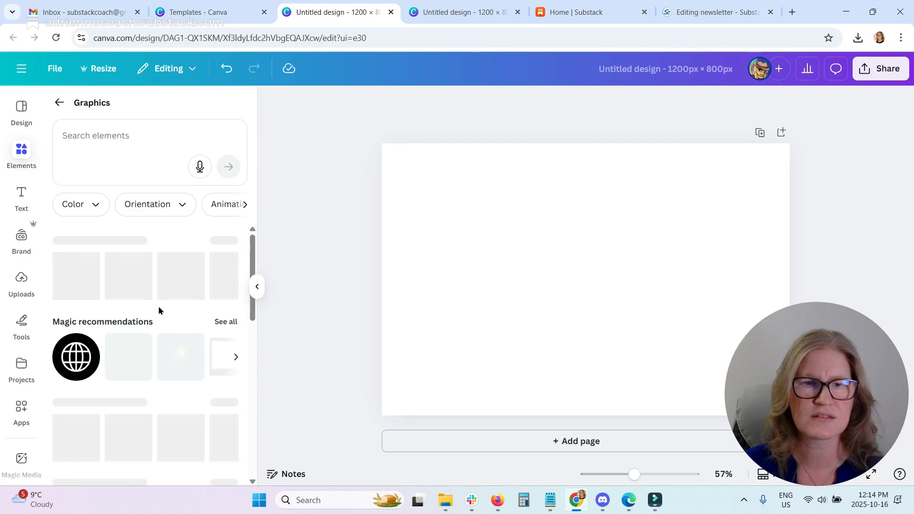
pyautogui.click(92, 143)
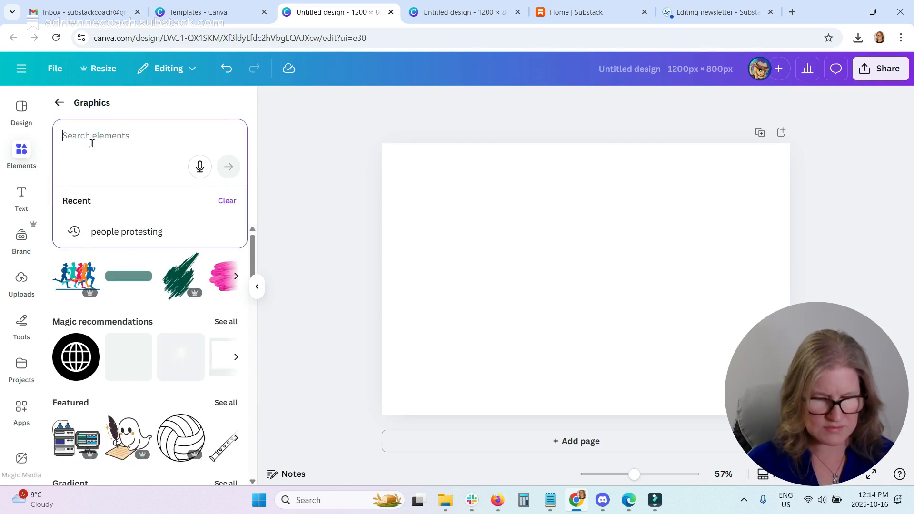
pyautogui.write('Plants')
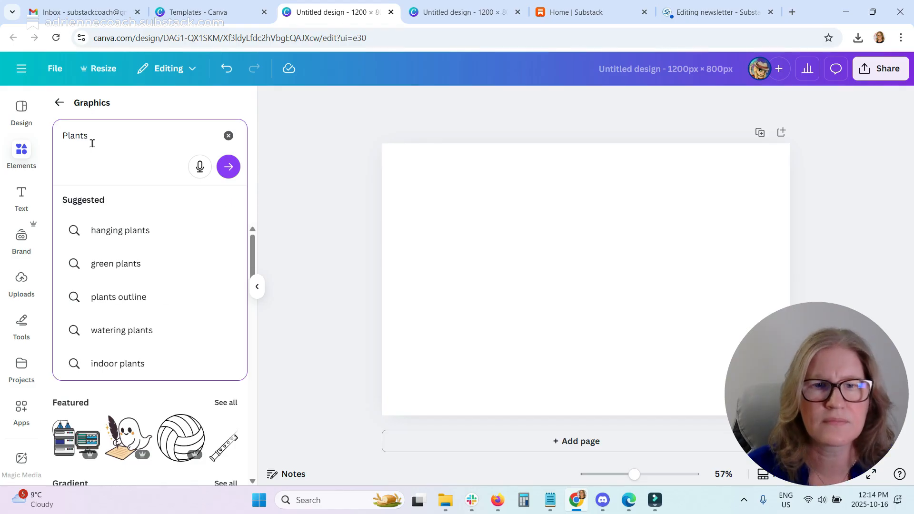
pyautogui.press('Return')
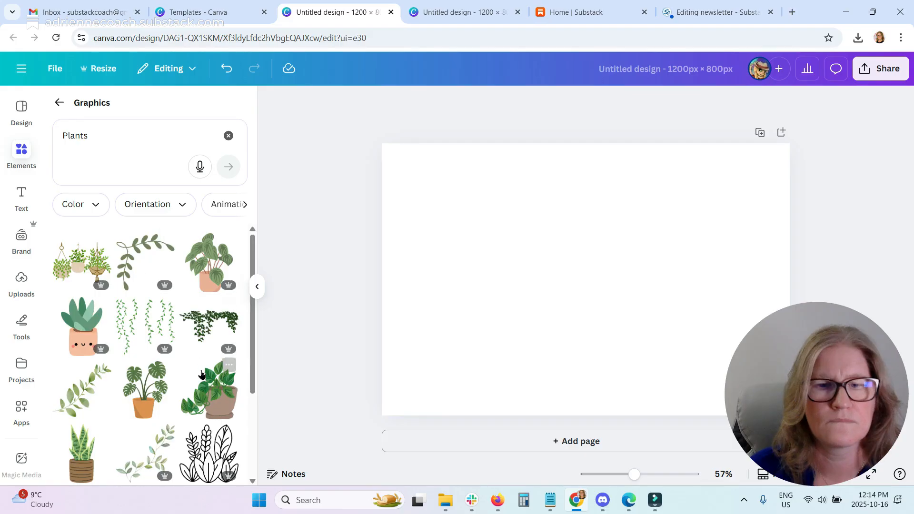
pyautogui.scroll(-5, 209, 381)
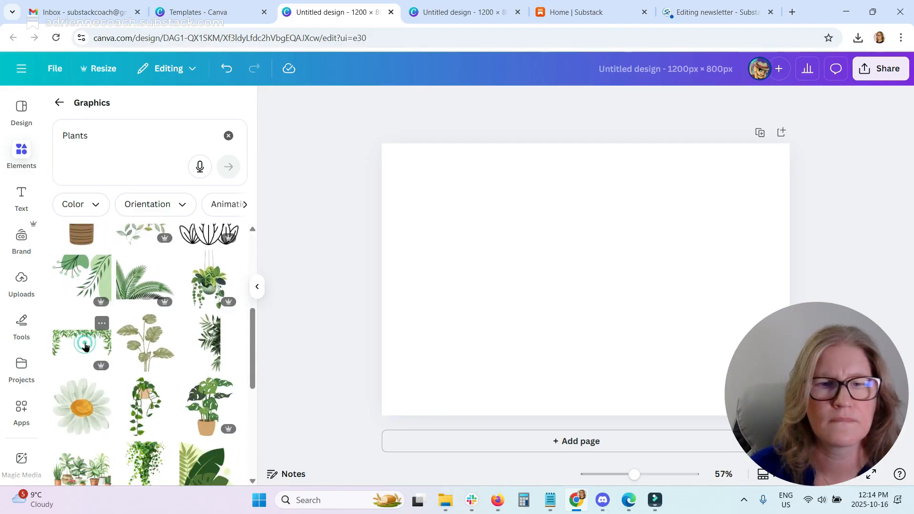
# Add the leafy border plant graphic to the page and stretch it to fill the whole page.
pyautogui.click(82, 341)
pyautogui.moveTo(542, 250); pyautogui.dragTo(420, 150)
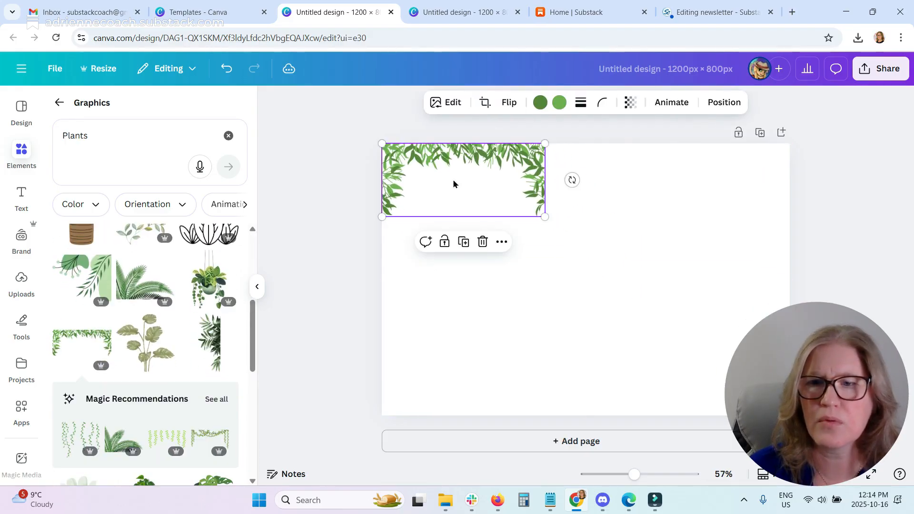
pyautogui.moveTo(544, 217); pyautogui.dragTo(805, 281)
pyautogui.click(340, 332)
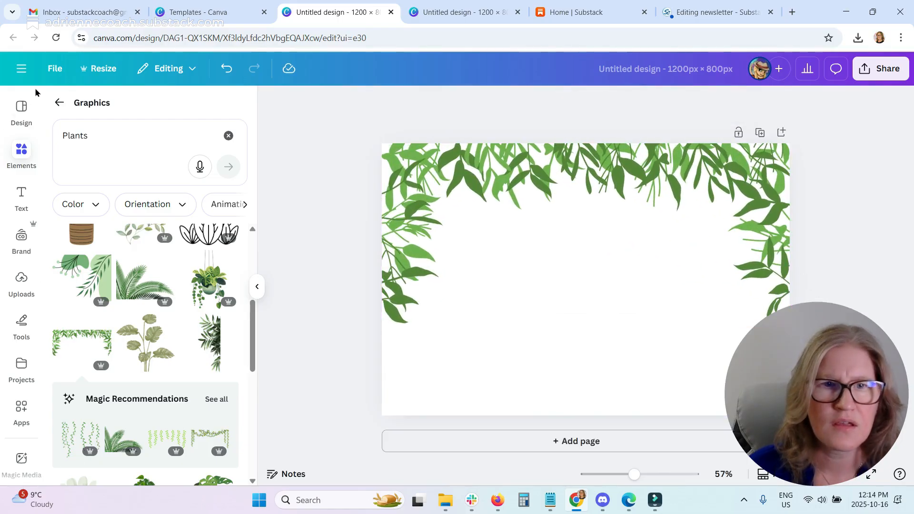
# Add a Substack Coach styled heading and replace its text with "You're Invited".
pyautogui.click(22, 196)
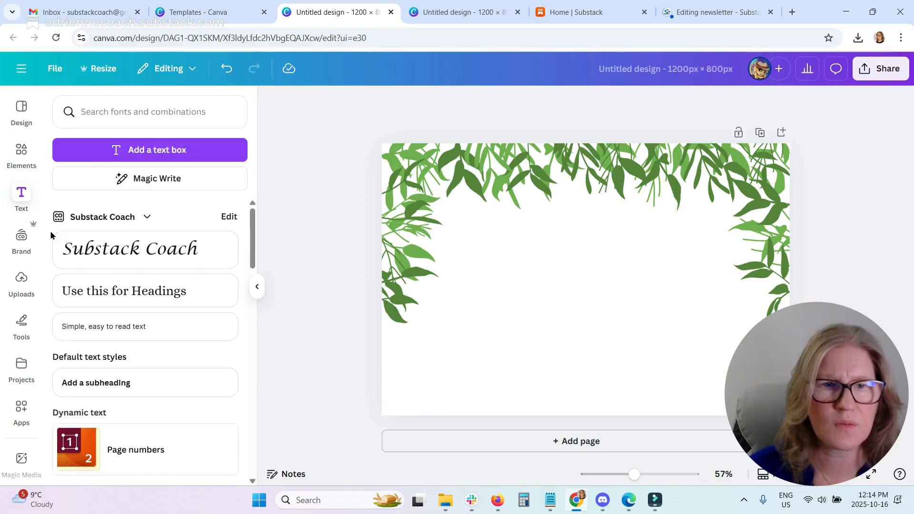
pyautogui.click(133, 249)
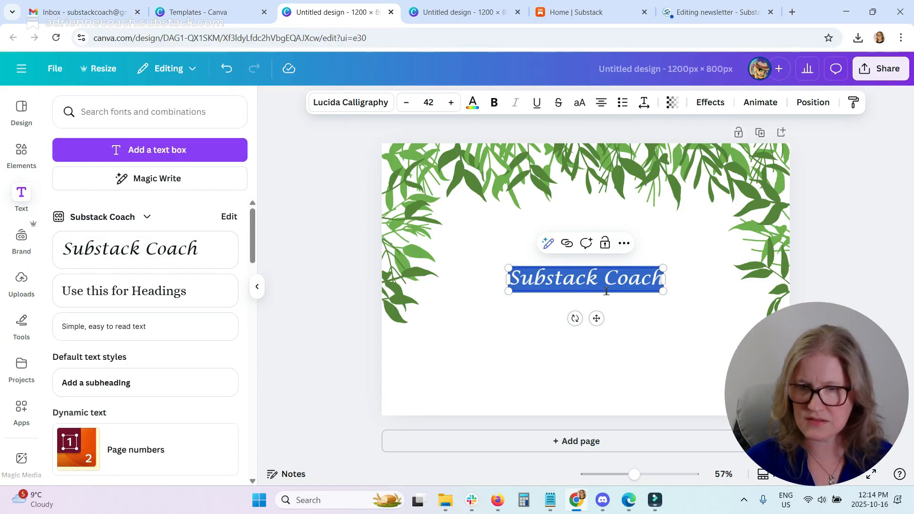
pyautogui.write('You')
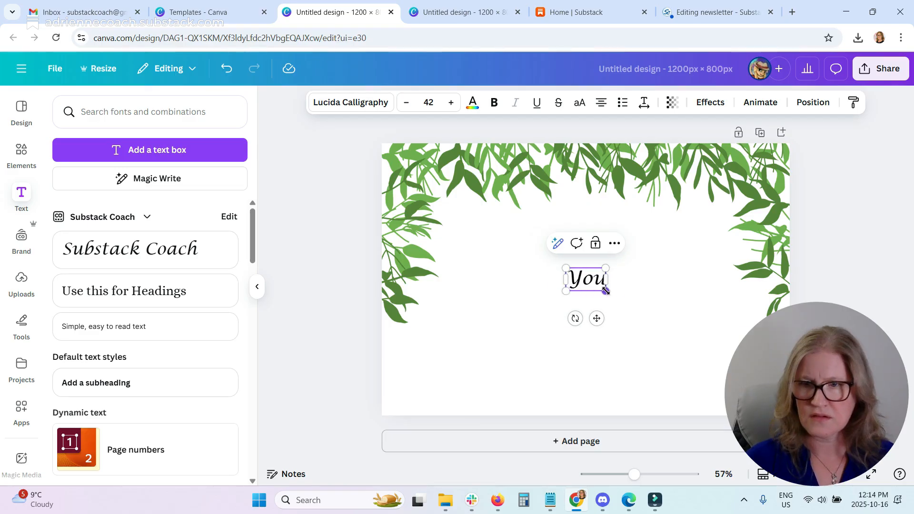
pyautogui.write("'re Invited")
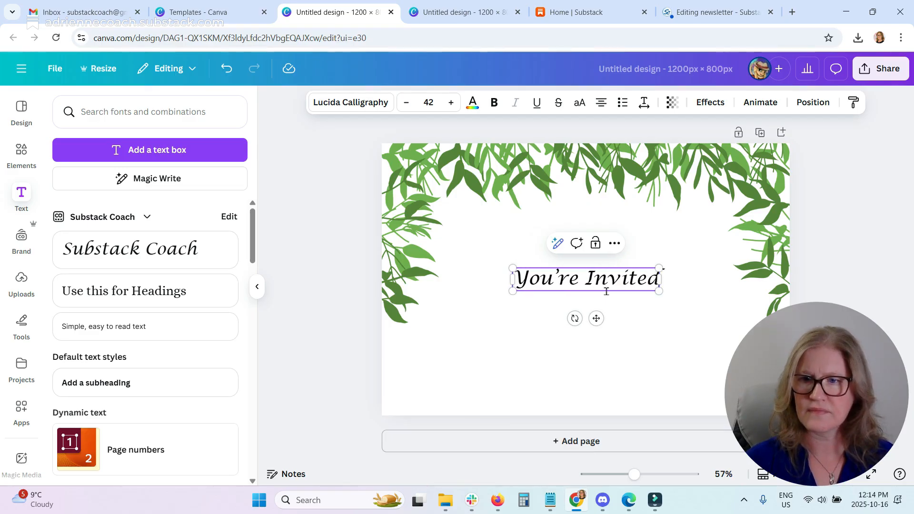
# Enlarge the "You're Invited" text to about size 87 and move it up beneath the leaves.
pyautogui.moveTo(512, 268); pyautogui.dragTo(442, 258)
pyautogui.moveTo(659, 292); pyautogui.dragTo(746, 304)
pyautogui.moveTo(651, 283); pyautogui.dragTo(640, 273)
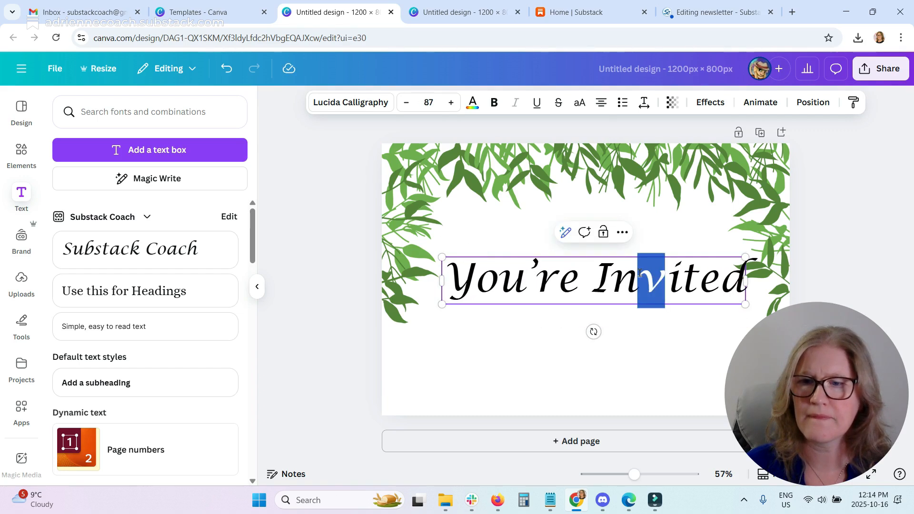
pyautogui.click(501, 249)
pyautogui.moveTo(575, 287); pyautogui.dragTo(563, 264)
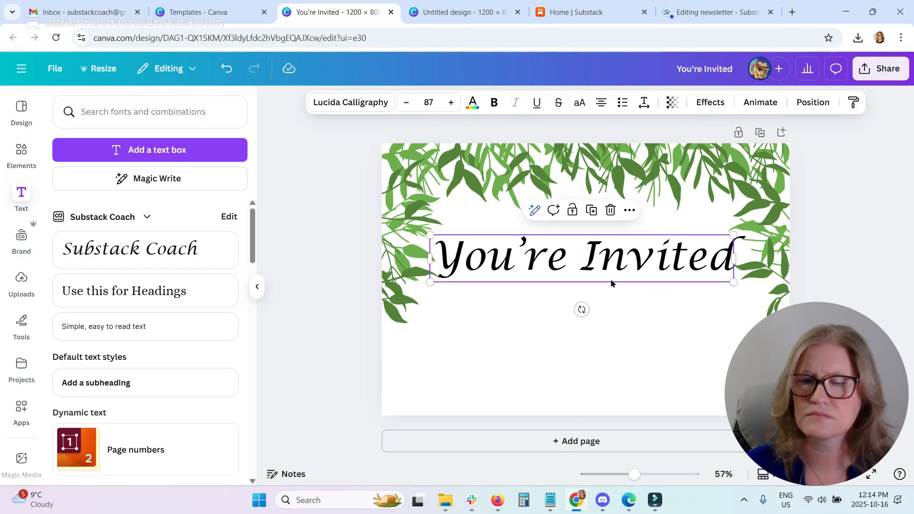
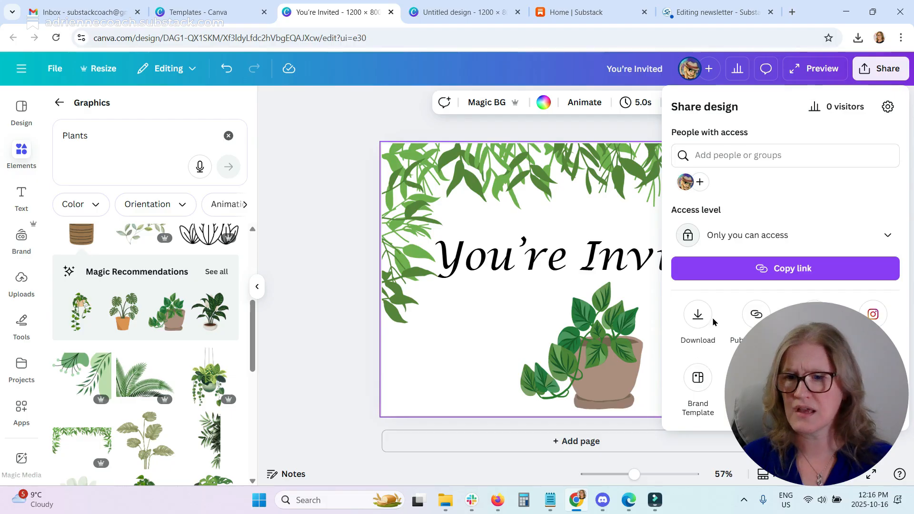
# Download the "You're Invited" design as a GIF file.
pyautogui.click(703, 318)
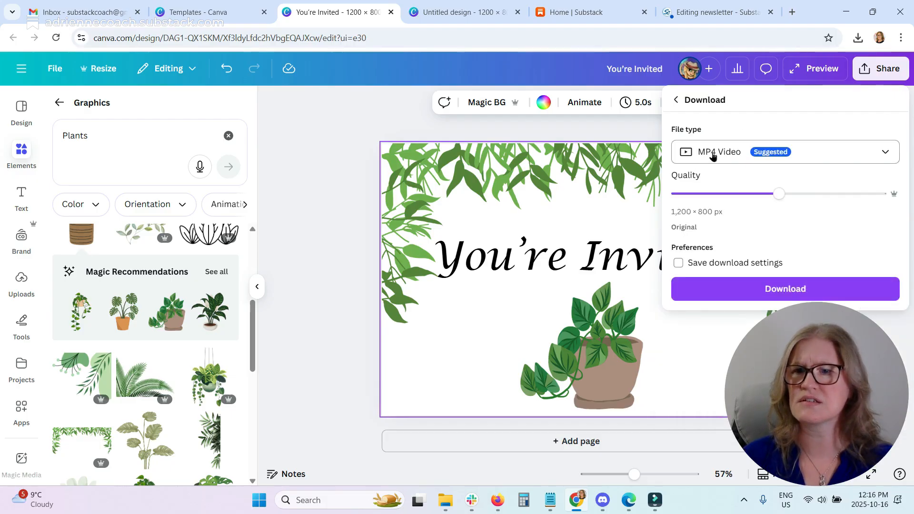
pyautogui.click(714, 152)
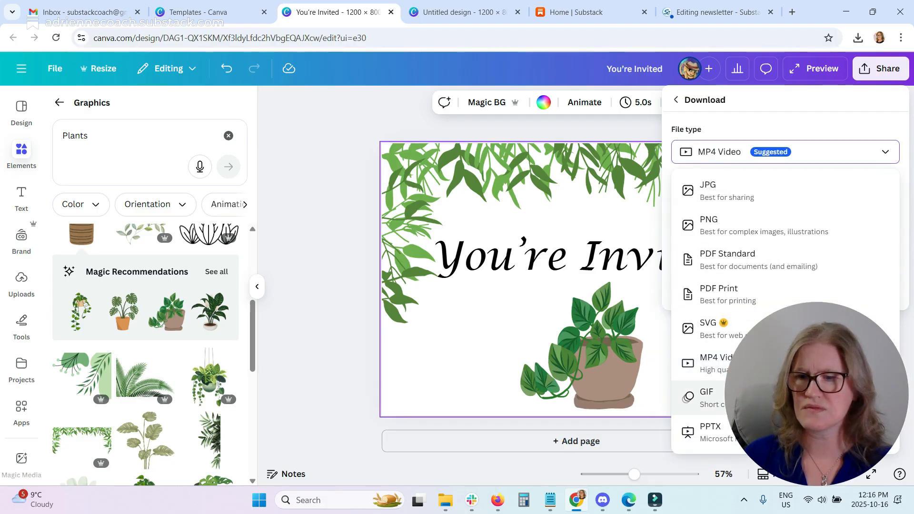
pyautogui.click(710, 398)
pyautogui.click(805, 286)
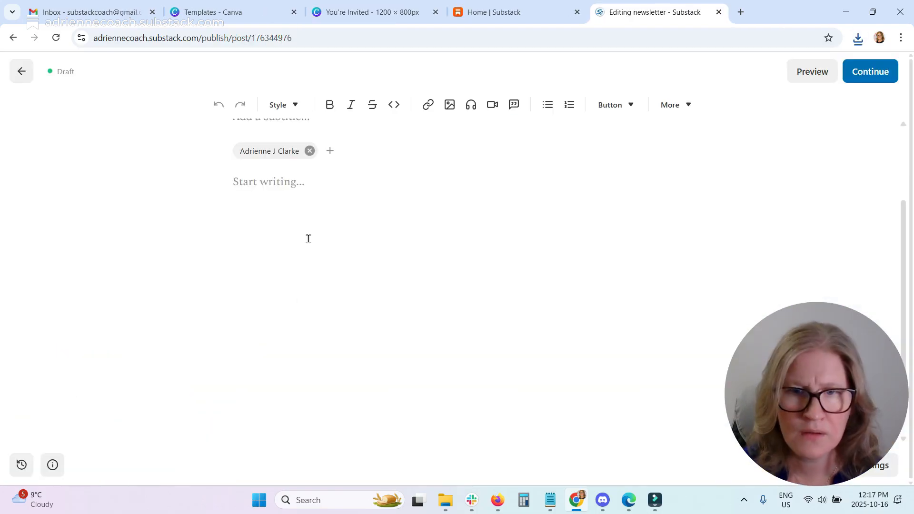
# Insert the downloaded "You're Invited" GIF as an image into the Substack post body.
pyautogui.click(451, 106)
pyautogui.click(449, 133)
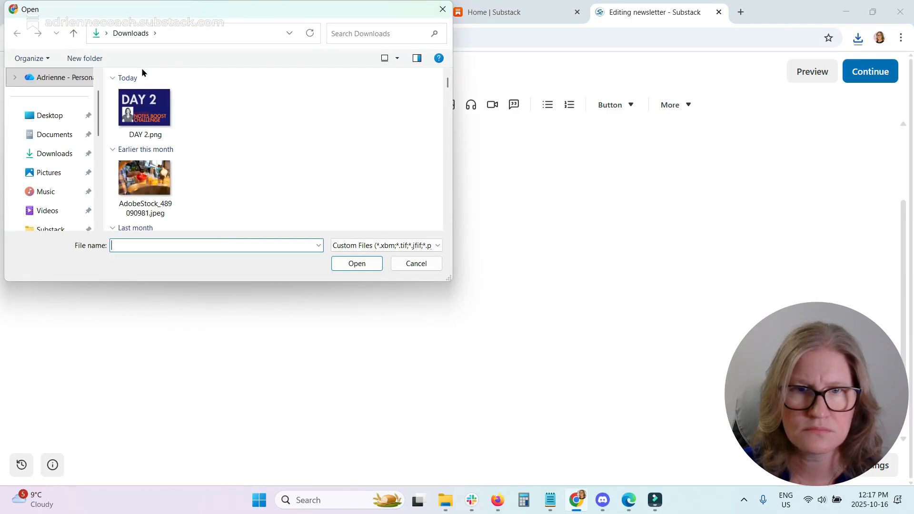
pyautogui.click(153, 113)
pyautogui.click(357, 263)
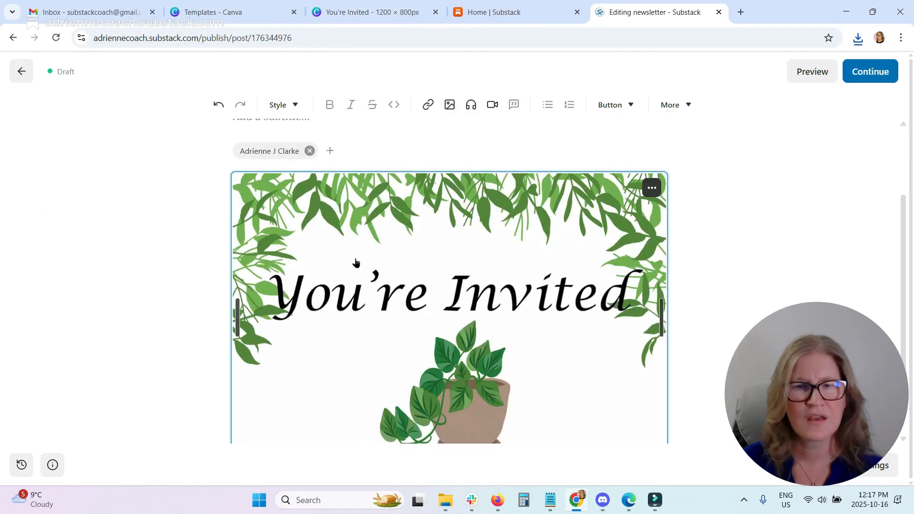
pyautogui.scroll(-2, 413, 299)
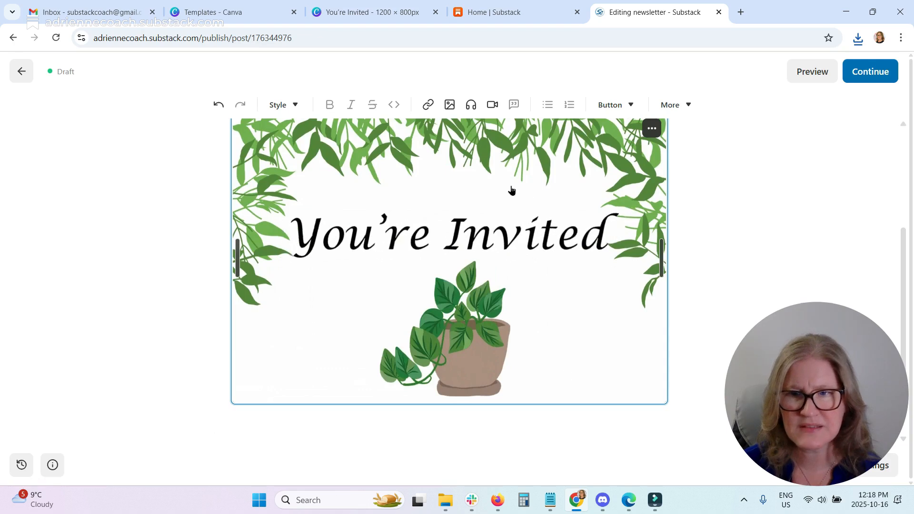
# Back in the Canva design, open the Videos elements category and add a new blank page.
pyautogui.click(349, 18)
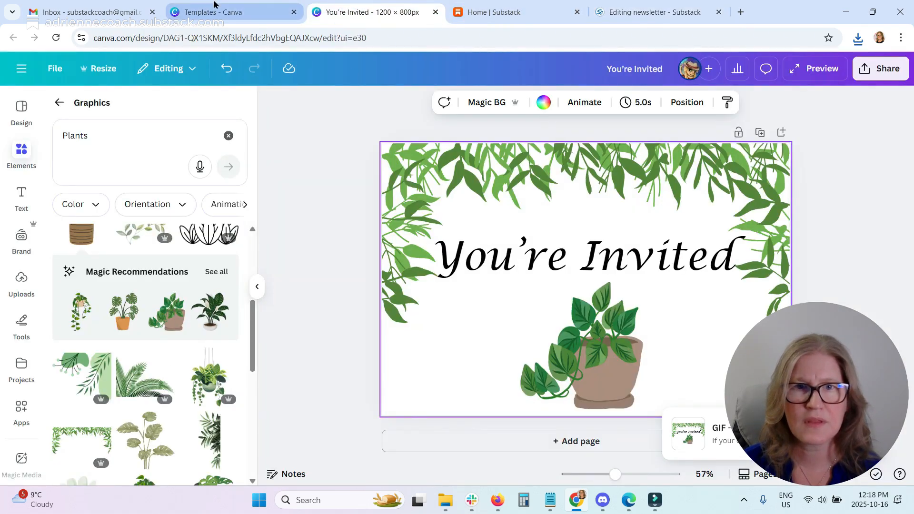
pyautogui.click(61, 102)
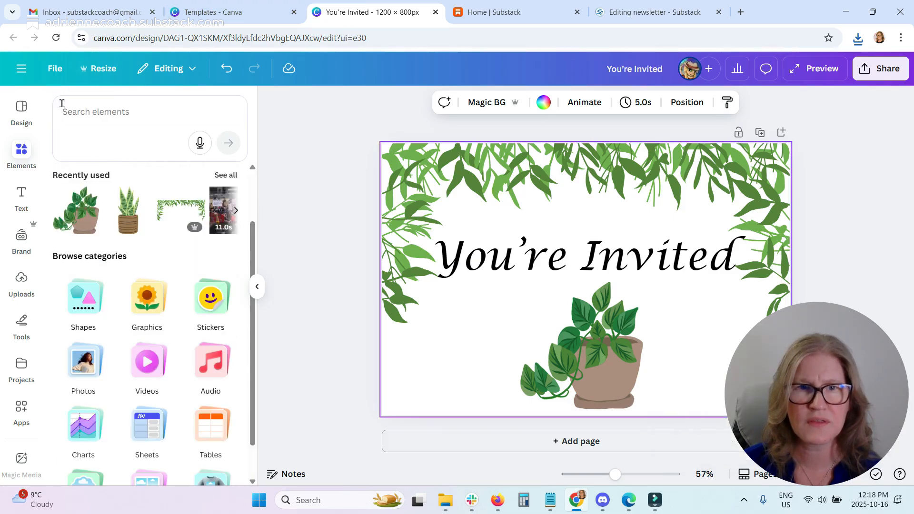
pyautogui.click(22, 150)
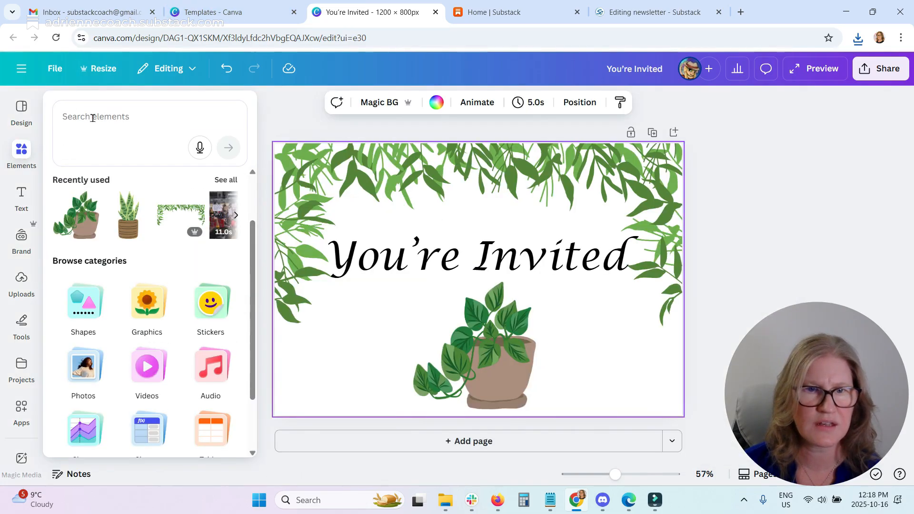
pyautogui.scroll(-2, 166, 324)
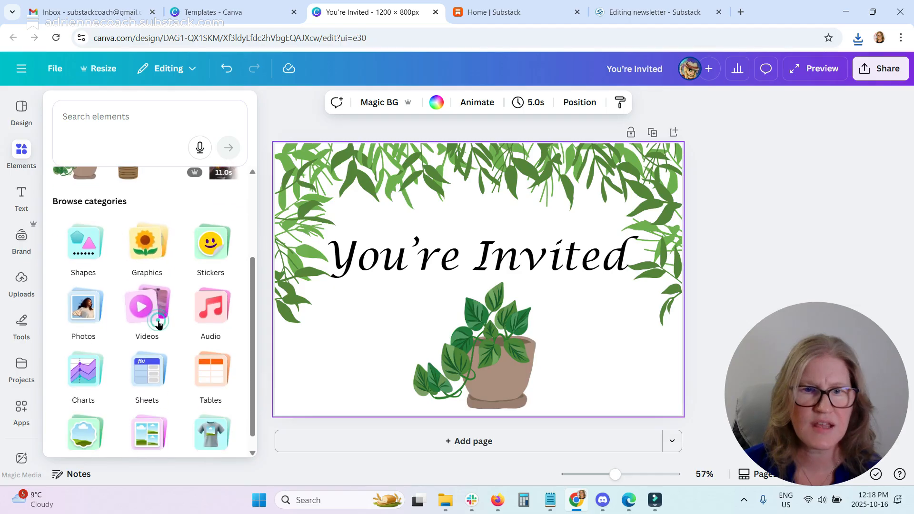
pyautogui.click(160, 320)
pyautogui.click(398, 449)
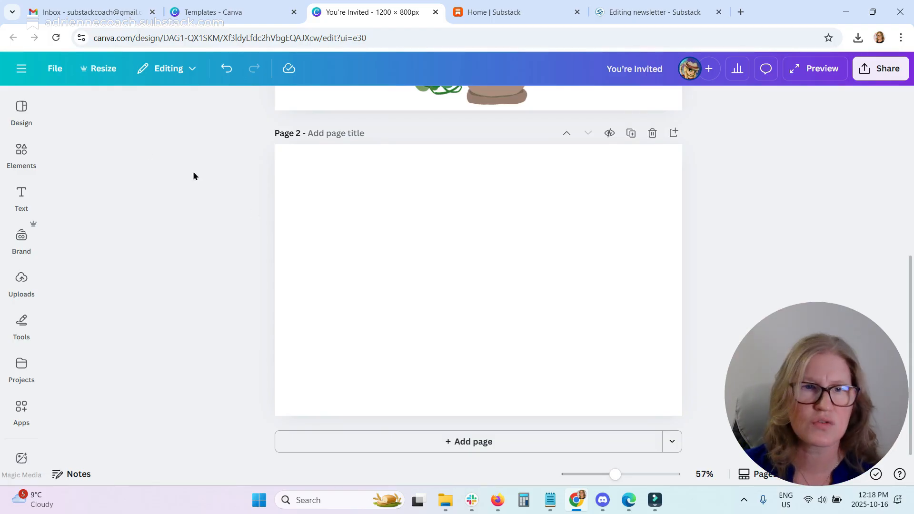
# Place the recently used protest crowd video on page 2 and enlarge it to fill the page.
pyautogui.click(26, 152)
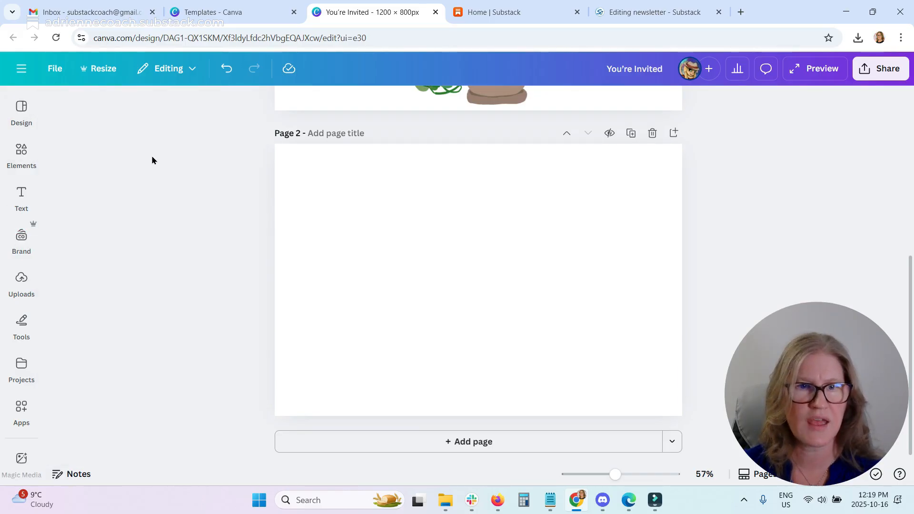
pyautogui.click(21, 153)
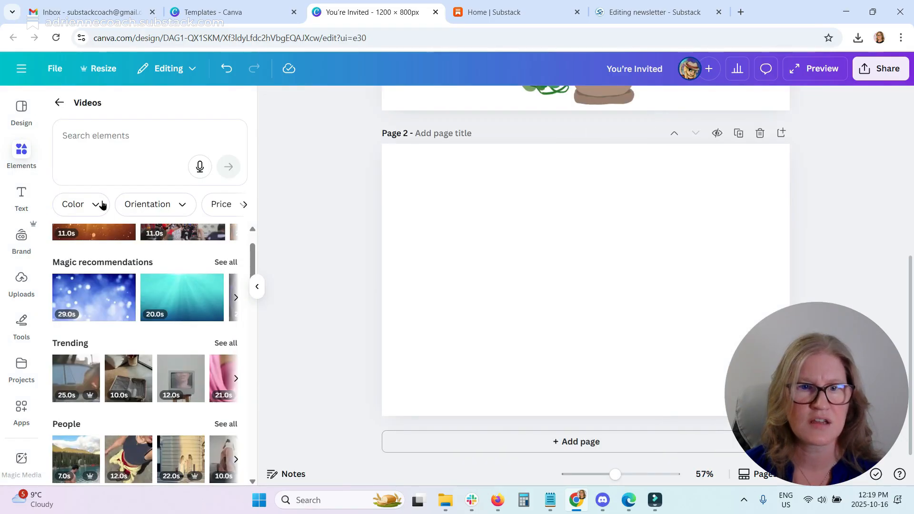
pyautogui.scroll(2, 203, 285)
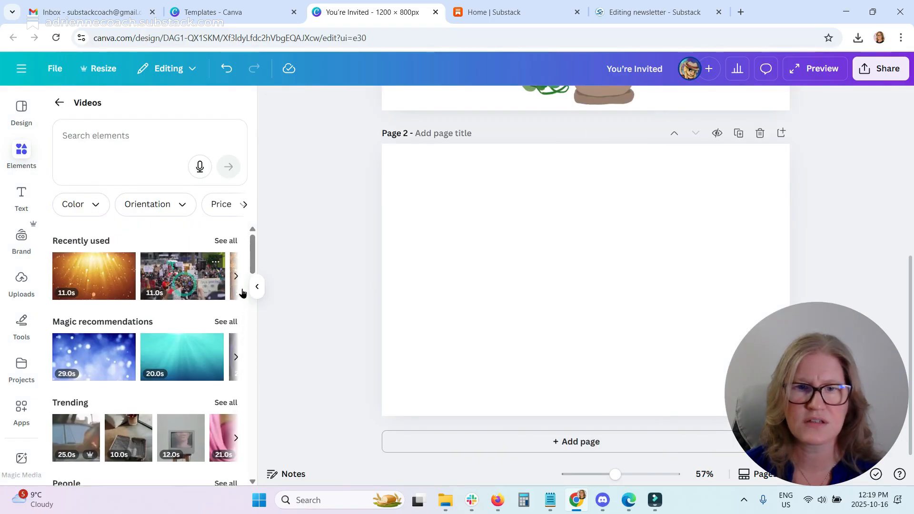
pyautogui.moveTo(575, 275); pyautogui.dragTo(537, 227)
pyautogui.moveTo(725, 332); pyautogui.dragTo(890, 428)
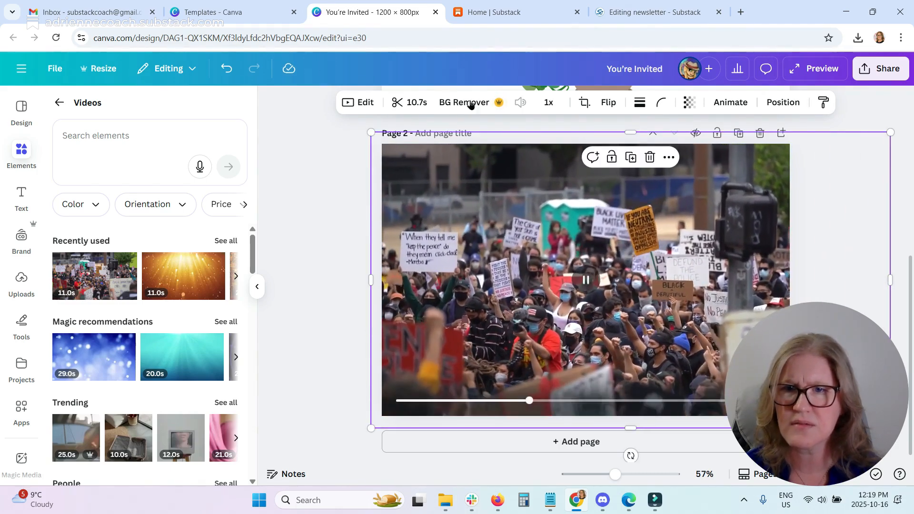
# Trim the crowd video down to 2.0 seconds.
pyautogui.click(408, 103)
pyautogui.moveTo(864, 103); pyautogui.dragTo(601, 114)
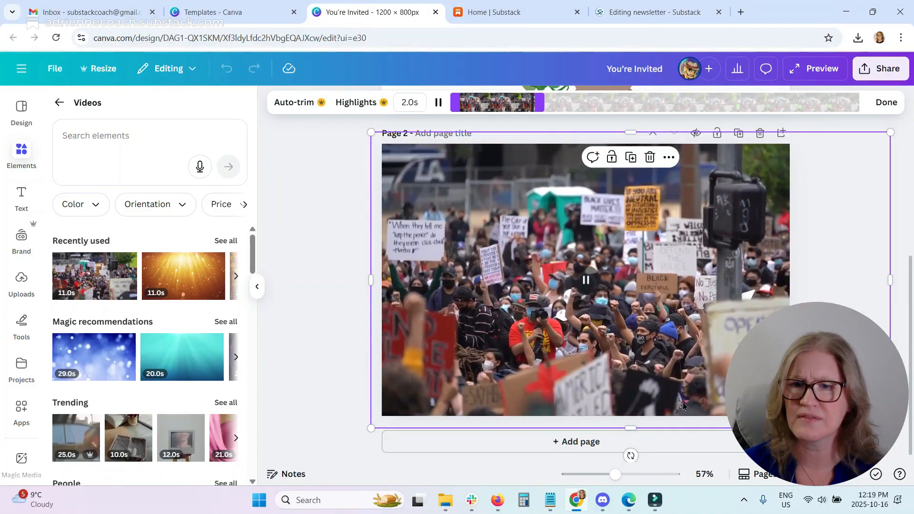
pyautogui.click(309, 253)
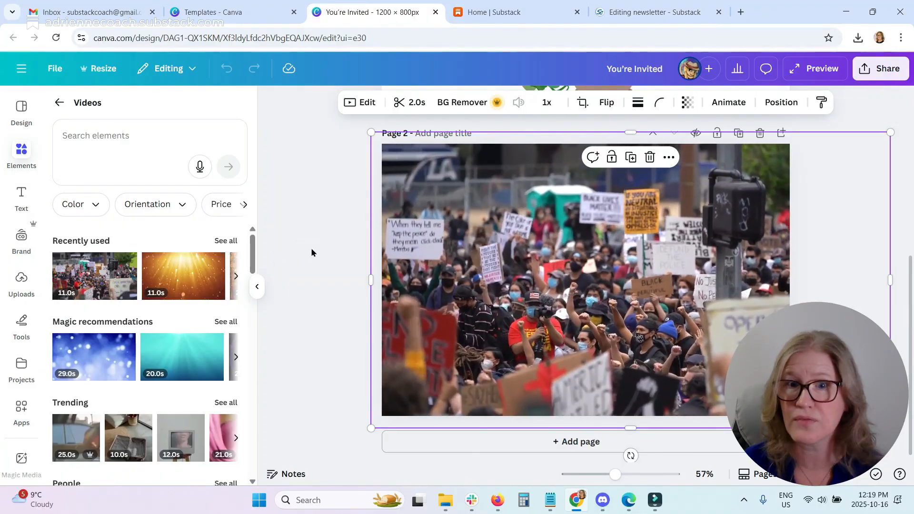
pyautogui.click(312, 253)
# Download only page 2, the current page, as a GIF.
pyautogui.click(894, 69)
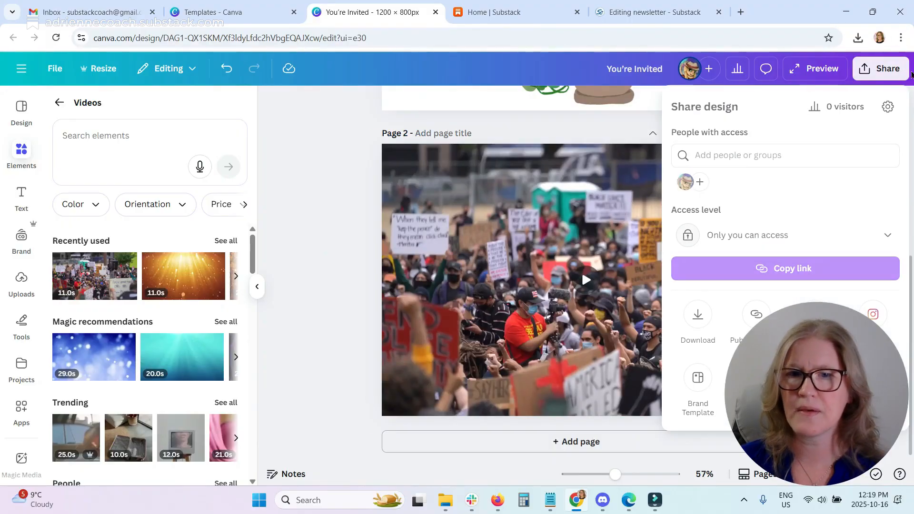
pyautogui.click(706, 325)
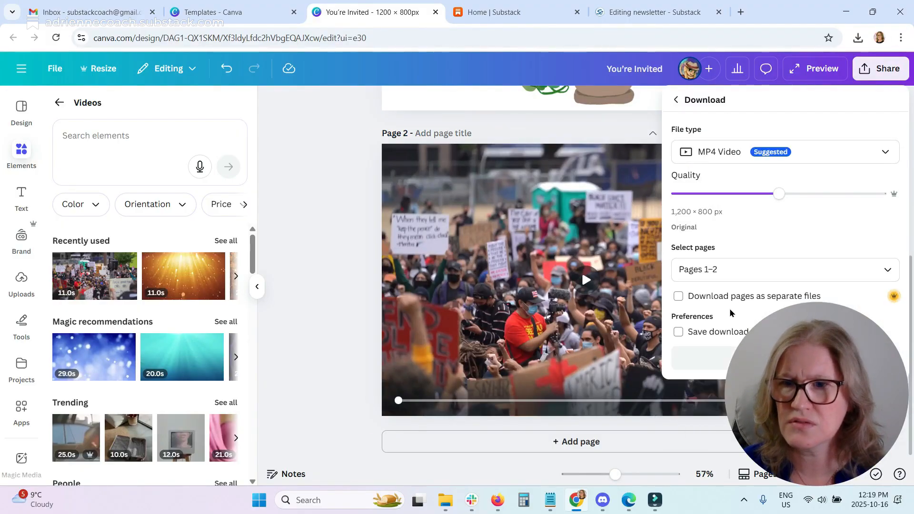
pyautogui.click(719, 158)
pyautogui.click(709, 398)
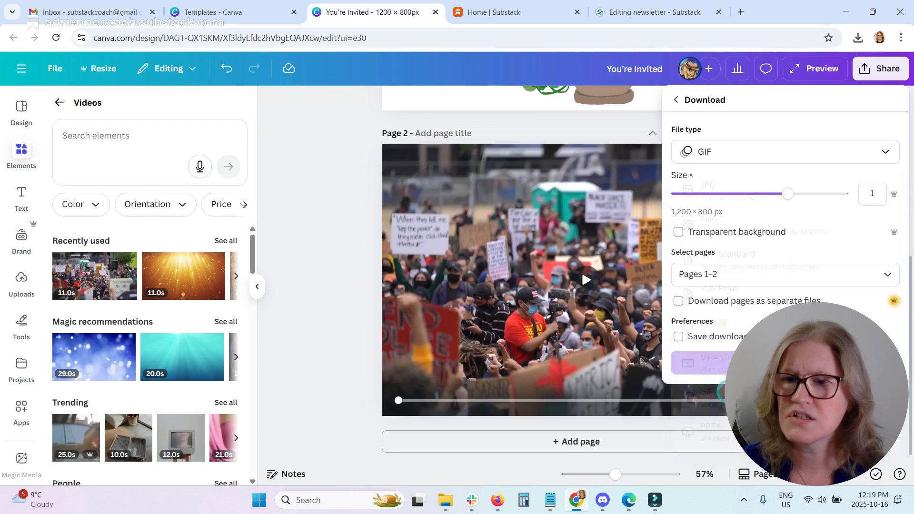
pyautogui.click(705, 275)
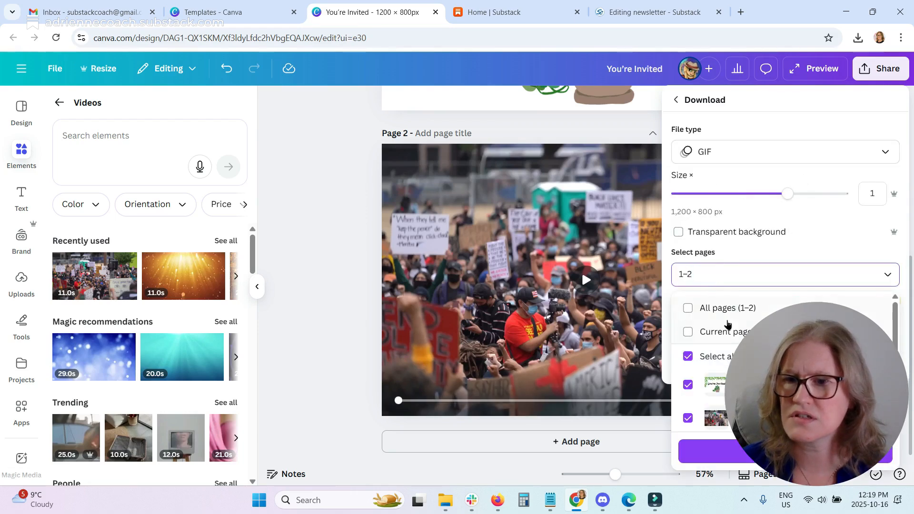
pyautogui.click(709, 335)
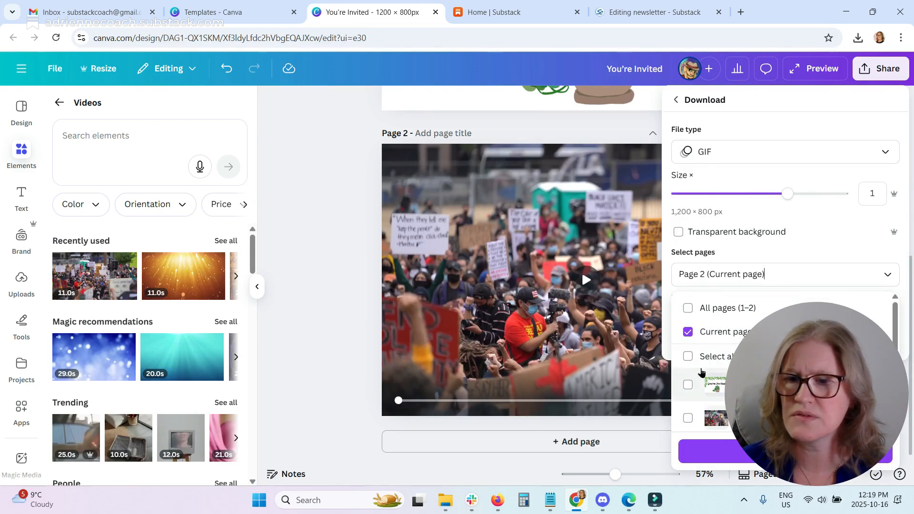
pyautogui.click(785, 452)
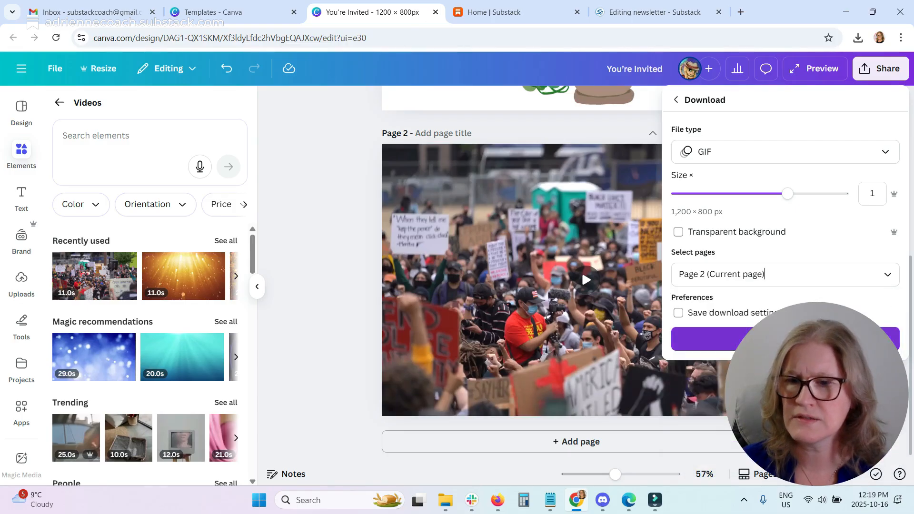
pyautogui.click(785, 339)
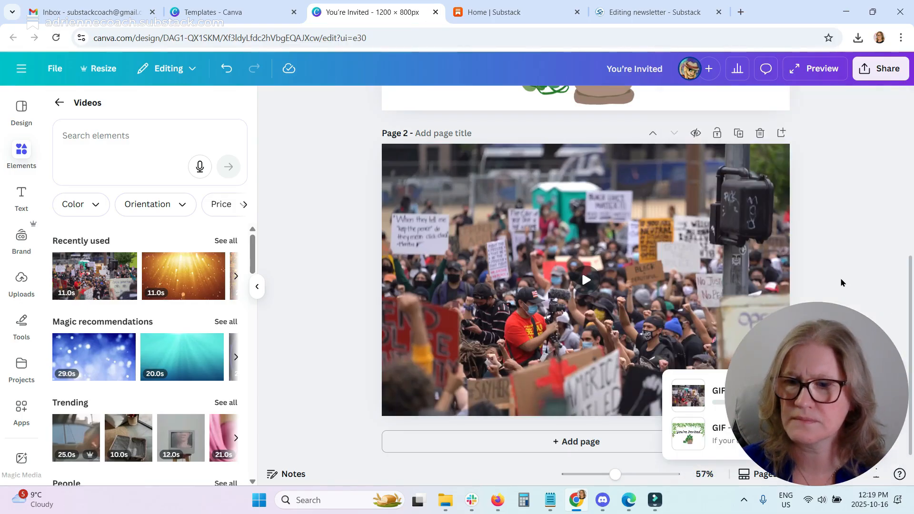
# Add a third page and place the golden light-rays video on it, enlarged to fill the page.
pyautogui.click(578, 443)
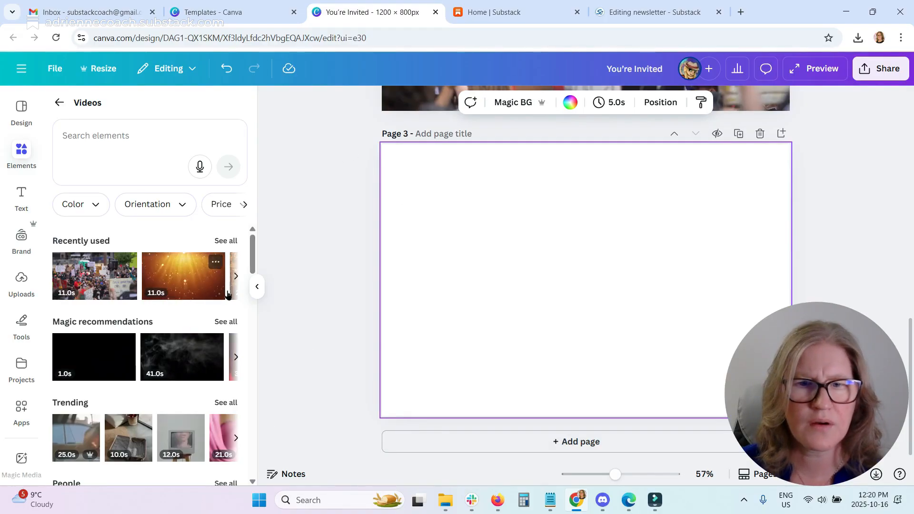
pyautogui.click(237, 278)
pyautogui.click(55, 278)
pyautogui.click(94, 276)
pyautogui.moveTo(617, 264)
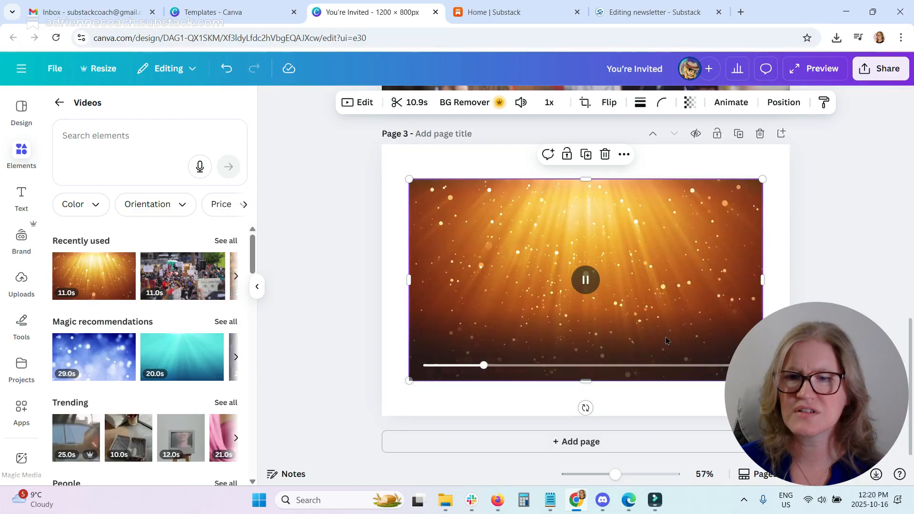
pyautogui.moveTo(667, 310); pyautogui.dragTo(646, 281)
pyautogui.moveTo(735, 344); pyautogui.dragTo(868, 421)
pyautogui.moveTo(730, 339); pyautogui.dragTo(695, 333)
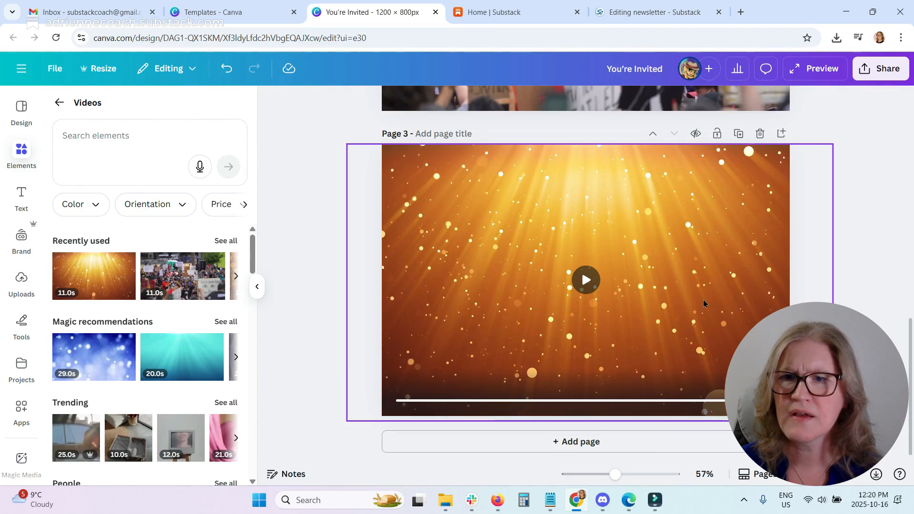
# Trim the golden light-rays video down to 2.0 seconds.
pyautogui.click(398, 101)
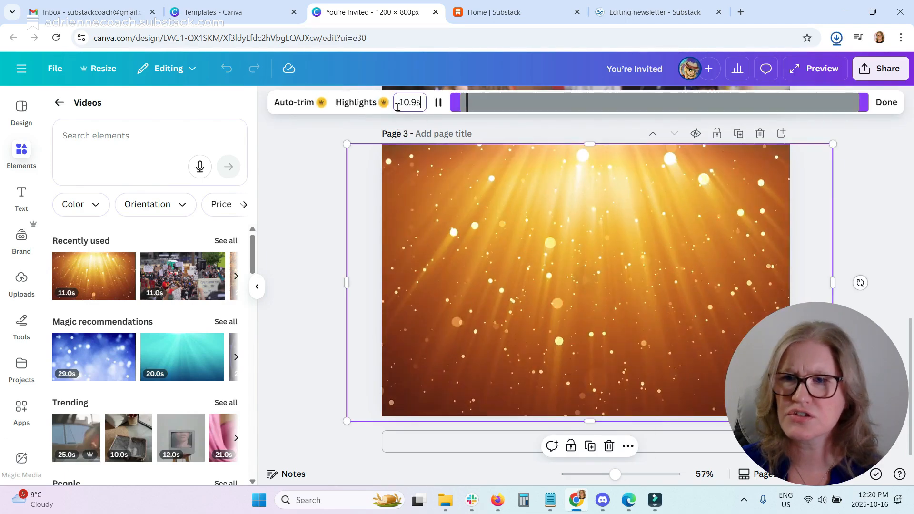
pyautogui.moveTo(863, 102); pyautogui.dragTo(535, 118)
pyautogui.click(292, 177)
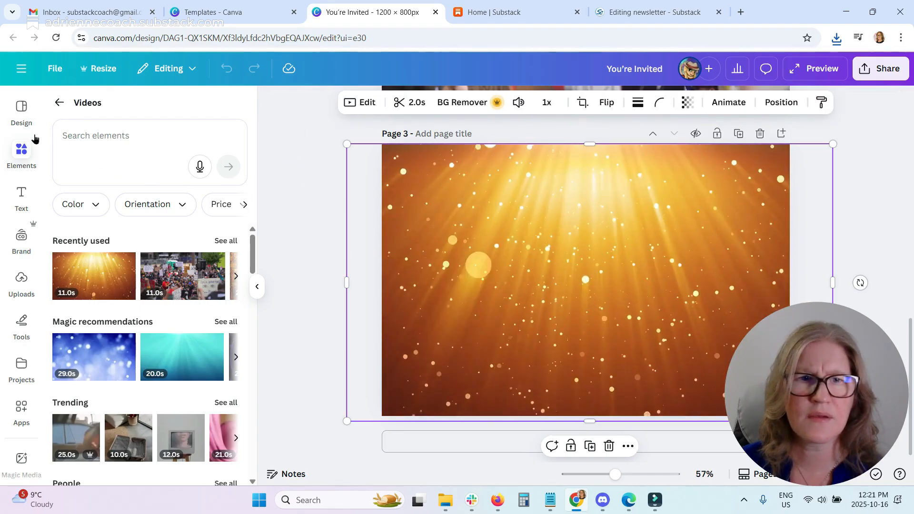
# Add a Substack Coach styled heading reading "Can You Believe IT??!!" to page 3.
pyautogui.click(22, 194)
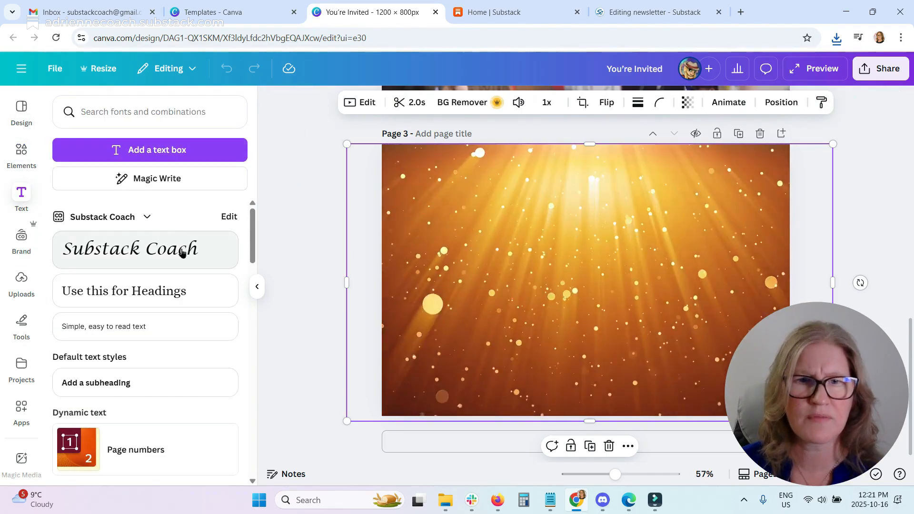
pyautogui.click(183, 253)
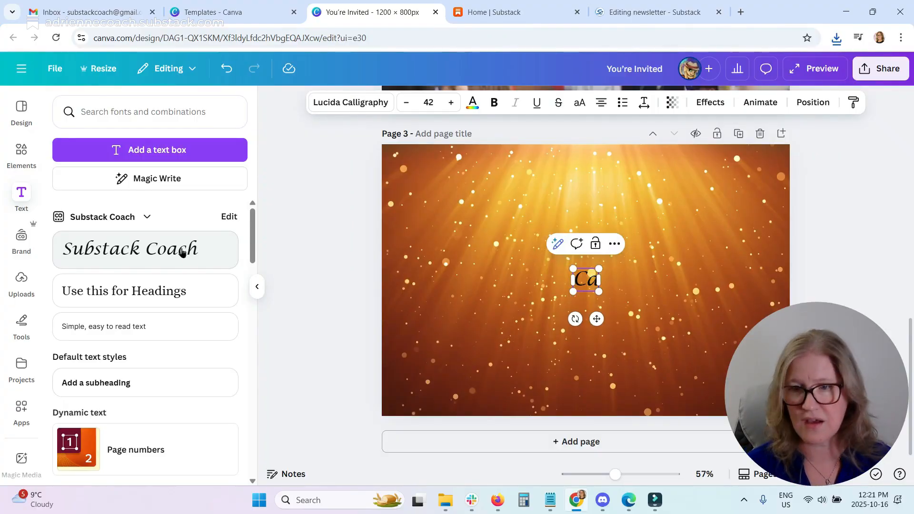
pyautogui.write('Can You Believe IT??!')
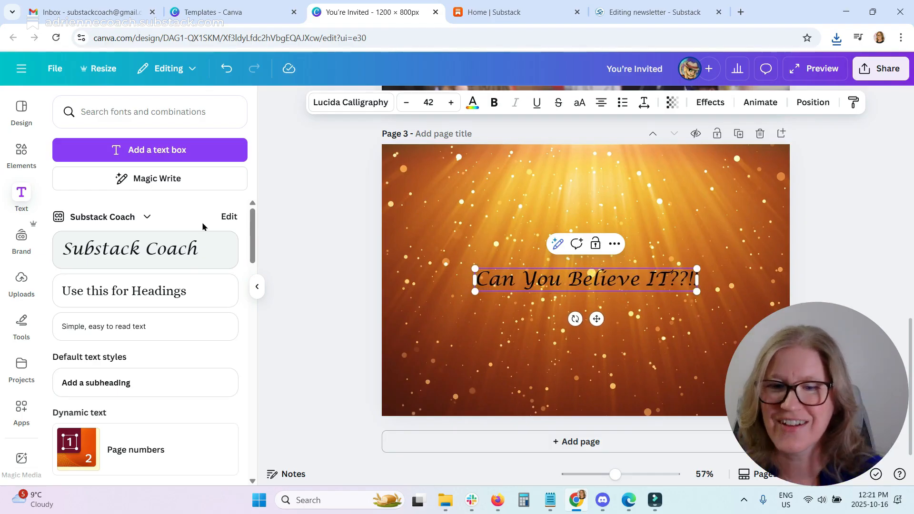
# Enlarge the heading to about size 73 so it spans the page width.
pyautogui.moveTo(475, 268); pyautogui.dragTo(403, 261)
pyautogui.moveTo(696, 289); pyautogui.dragTo(778, 299)
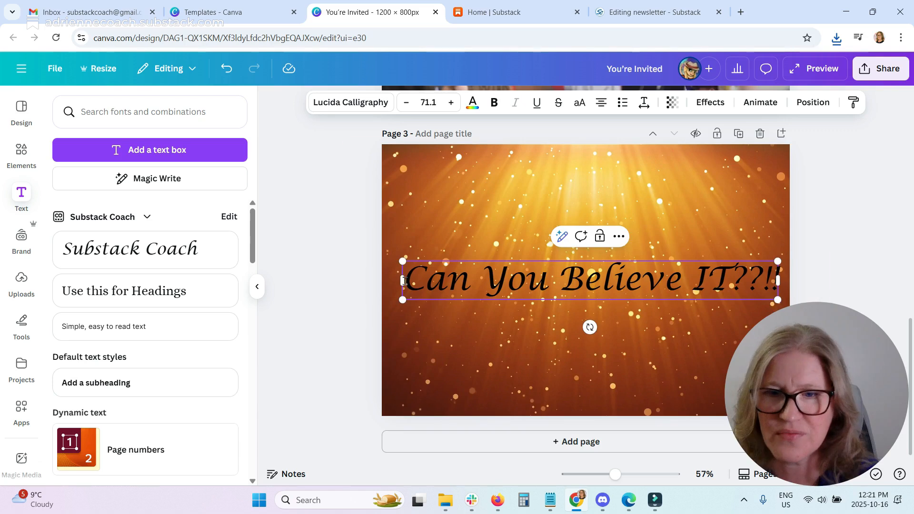
pyautogui.moveTo(402, 261); pyautogui.dragTo(391, 255)
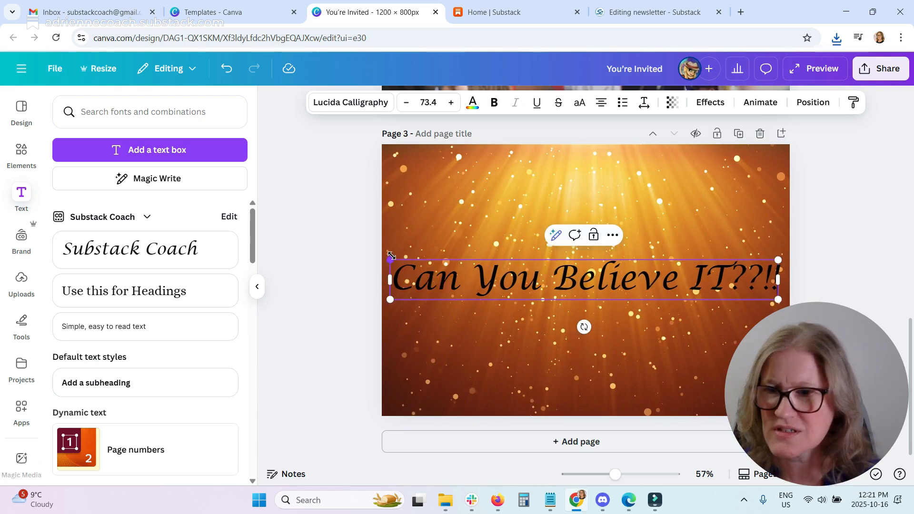
pyautogui.click(602, 276)
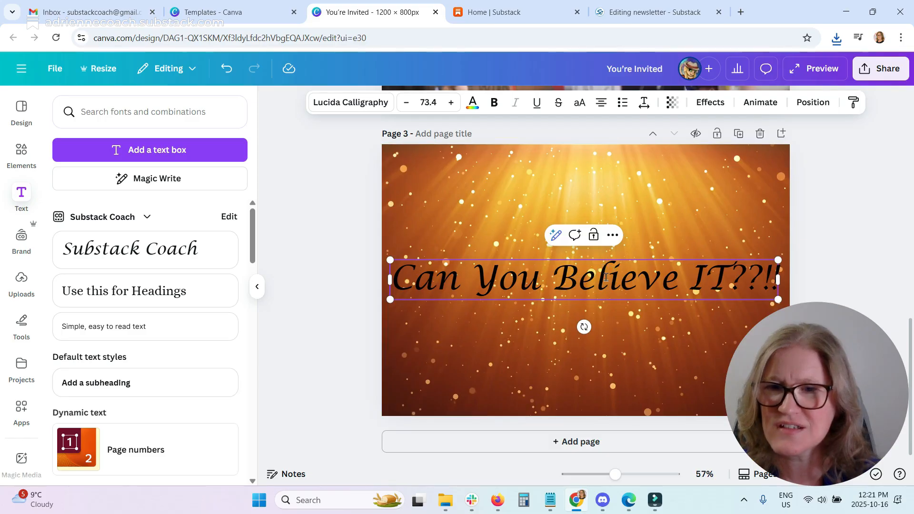
# Apply the Rotate animation to the heading and increase its speed.
pyautogui.click(709, 102)
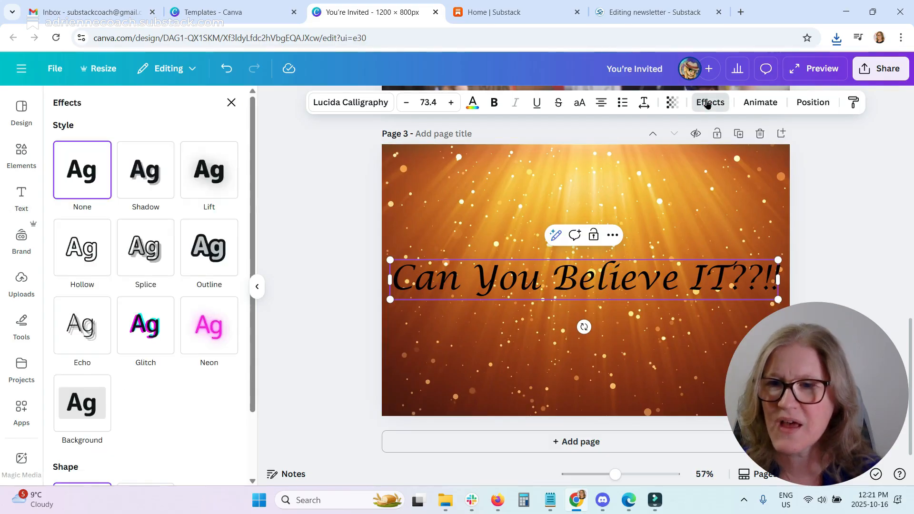
pyautogui.click(758, 103)
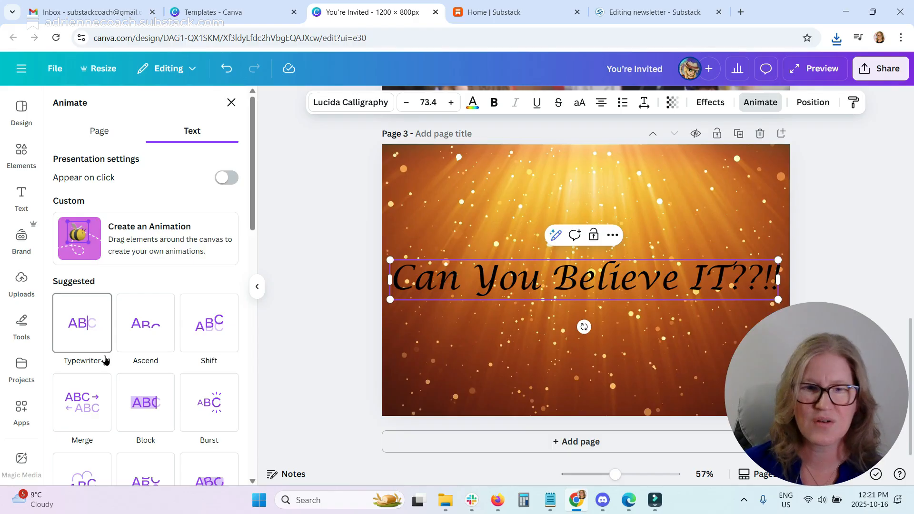
pyautogui.scroll(-8, 153, 271)
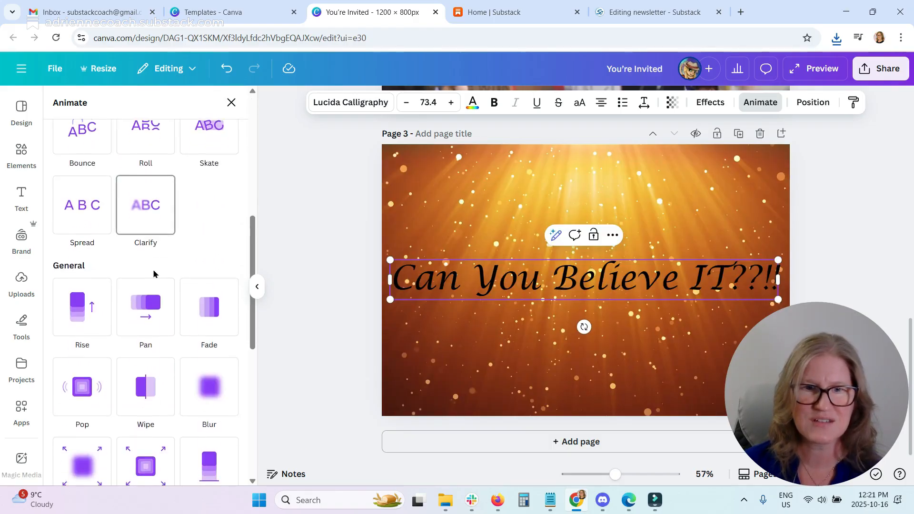
pyautogui.scroll(-7, 153, 275)
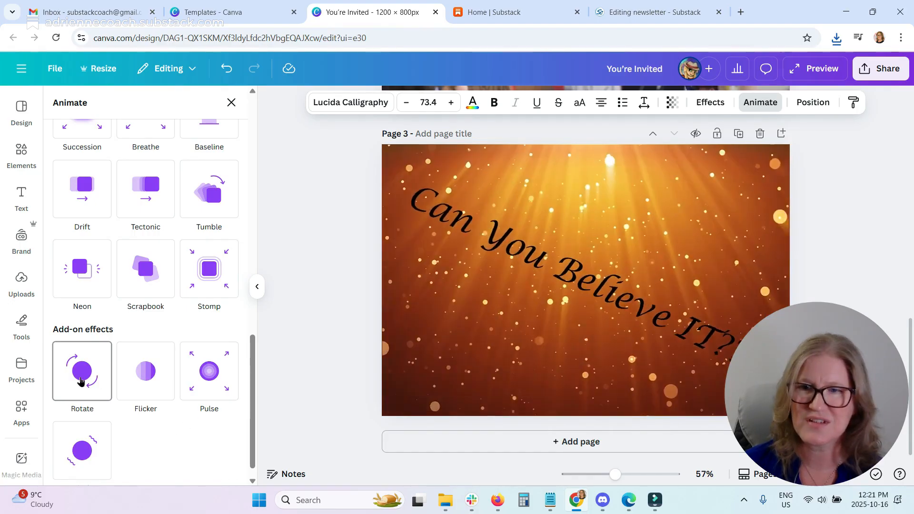
pyautogui.click(81, 381)
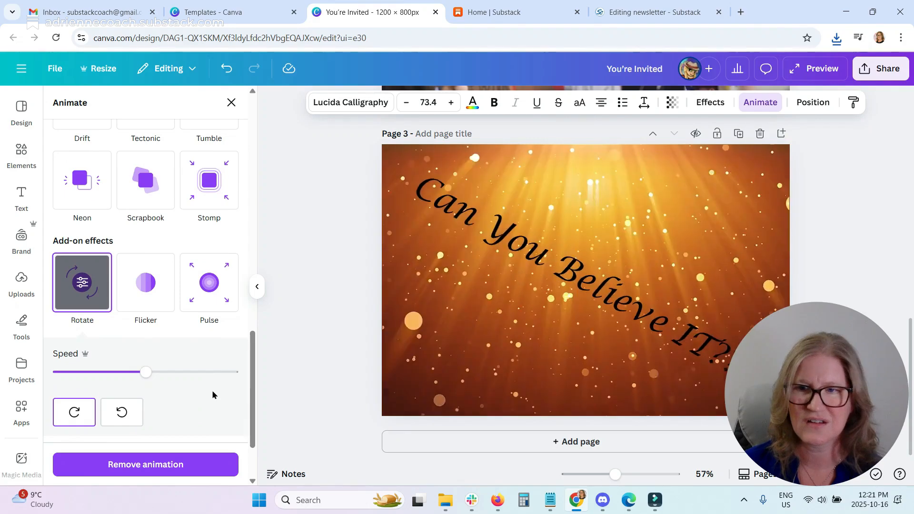
pyautogui.moveTo(186, 377); pyautogui.dragTo(198, 377)
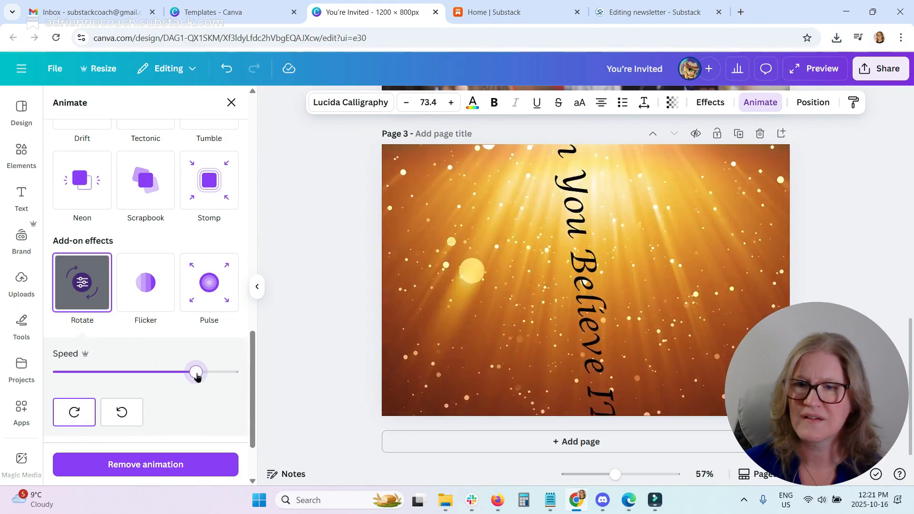
# Download only page 3 (the current page) as a GIF file.
pyautogui.scroll(10, 169, 343)
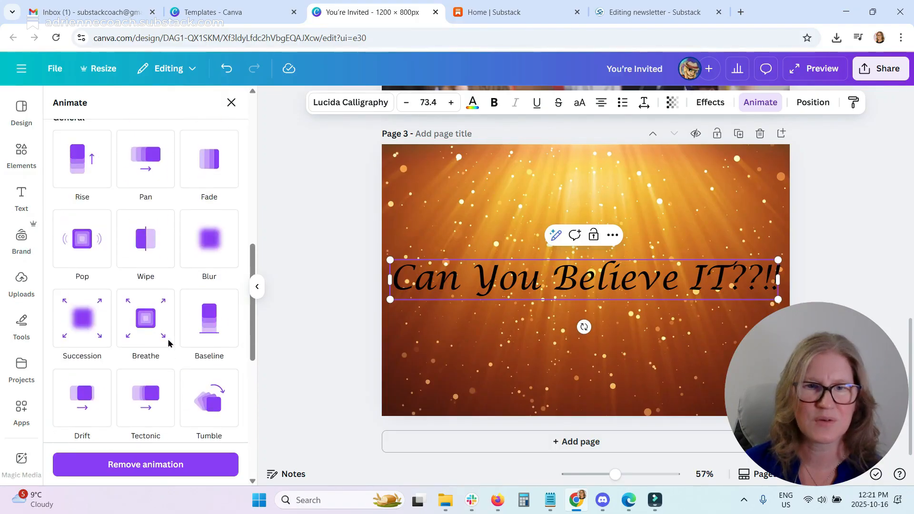
pyautogui.scroll(4, 192, 317)
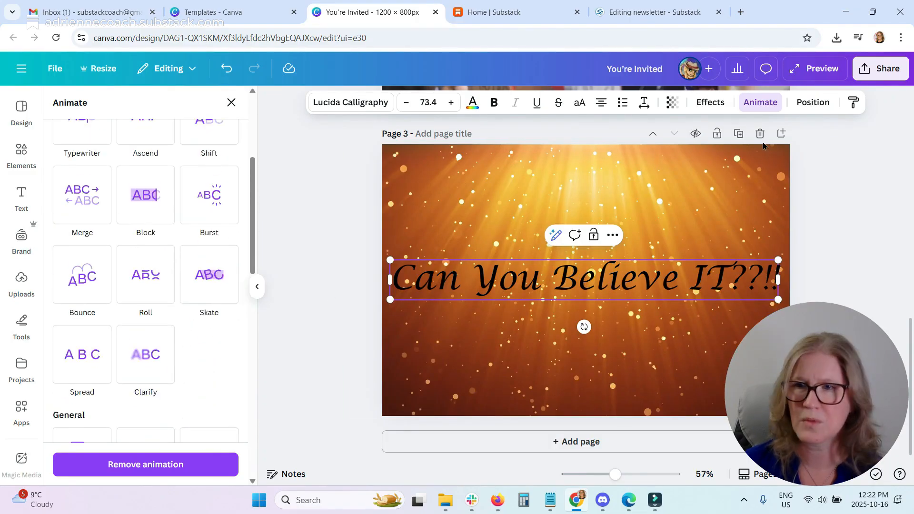
pyautogui.click(875, 70)
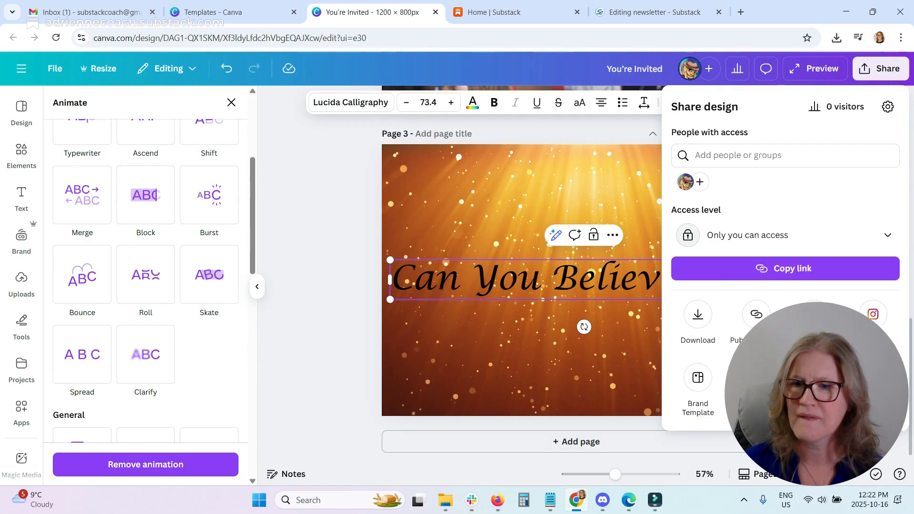
pyautogui.click(696, 325)
pyautogui.click(696, 269)
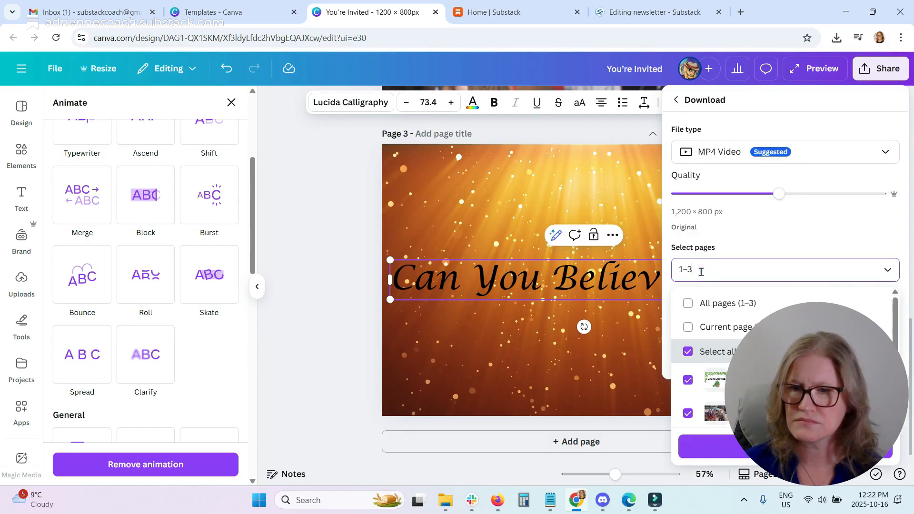
pyautogui.click(706, 333)
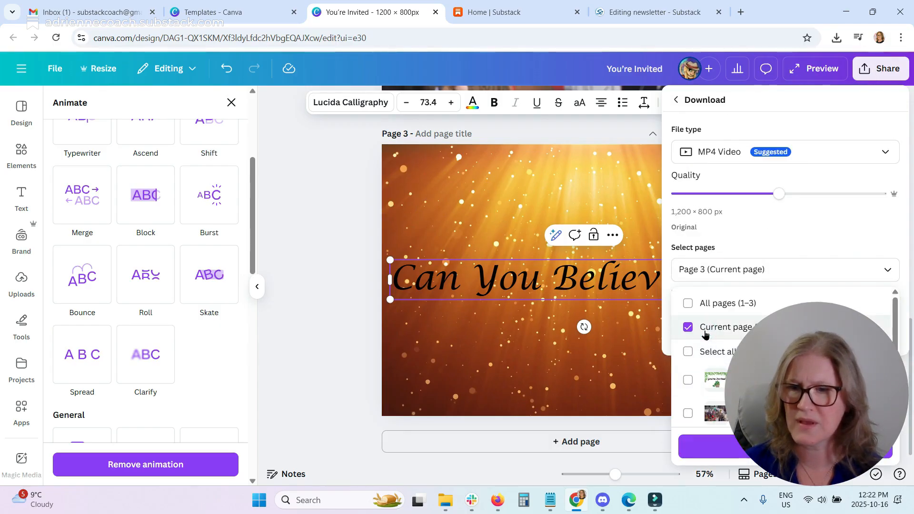
pyautogui.click(739, 151)
pyautogui.click(725, 156)
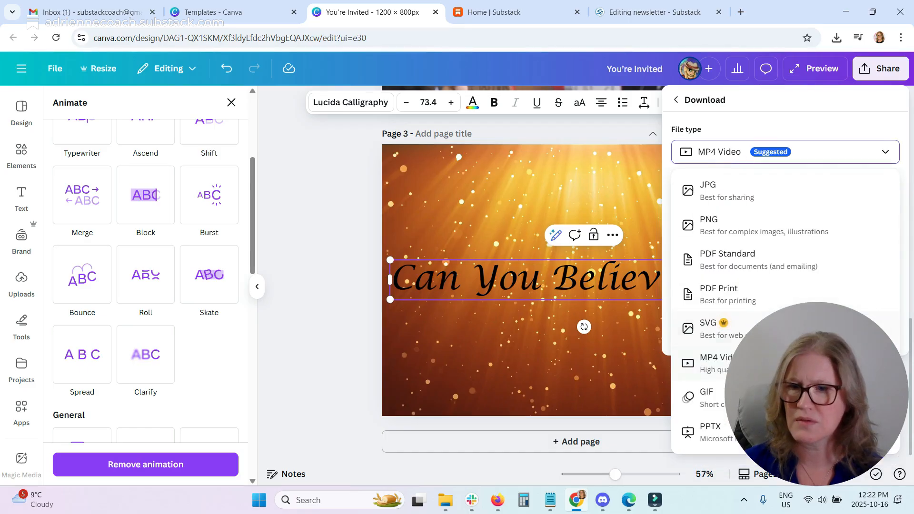
pyautogui.click(718, 401)
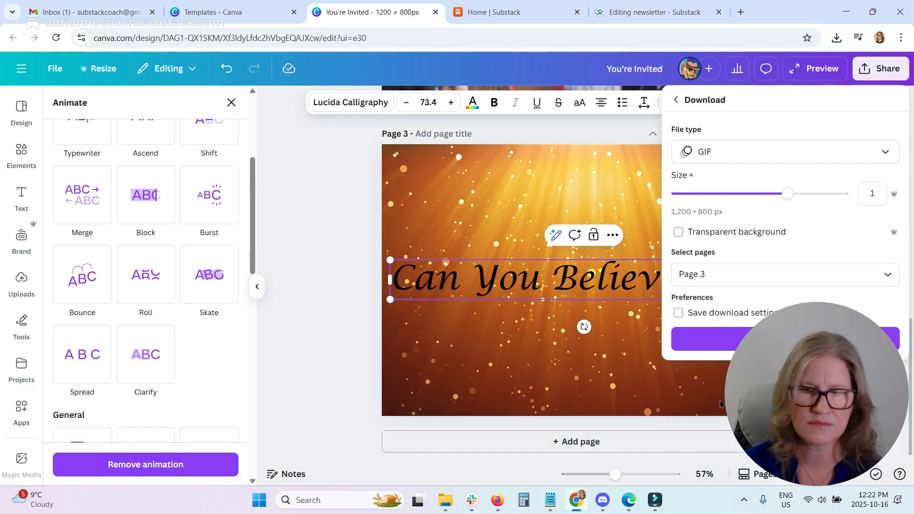
pyautogui.click(786, 339)
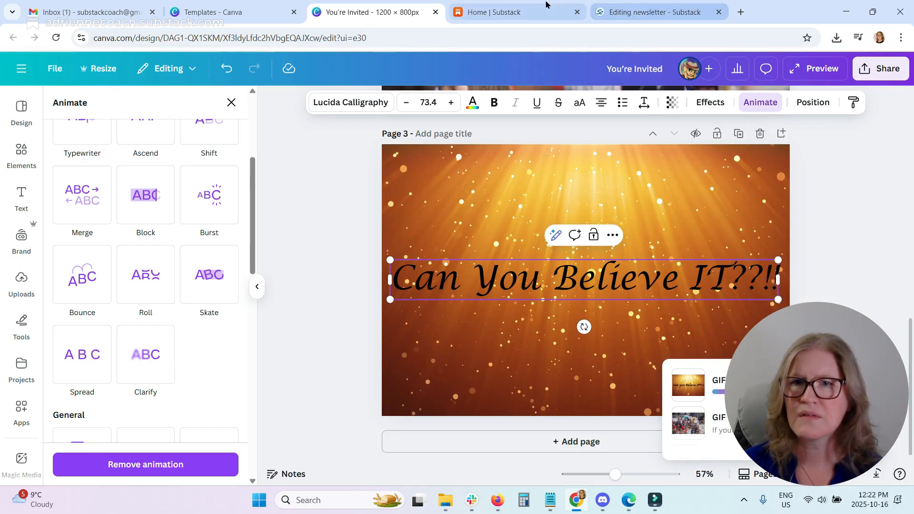
# Switch to the Substack draft and insert a GIF image on a new line below the You're Invited card.
pyautogui.click(662, 7)
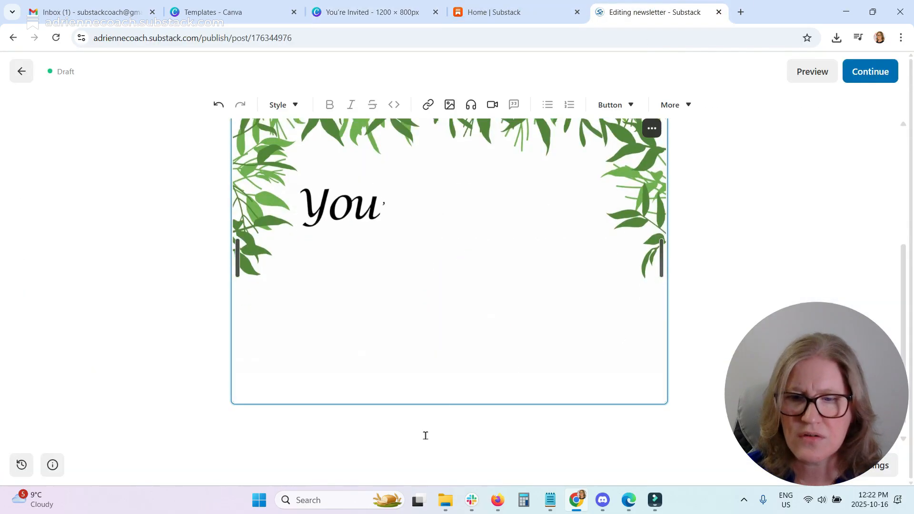
pyautogui.scroll(-1, 415, 429)
pyautogui.click(272, 388)
pyautogui.press('Return')
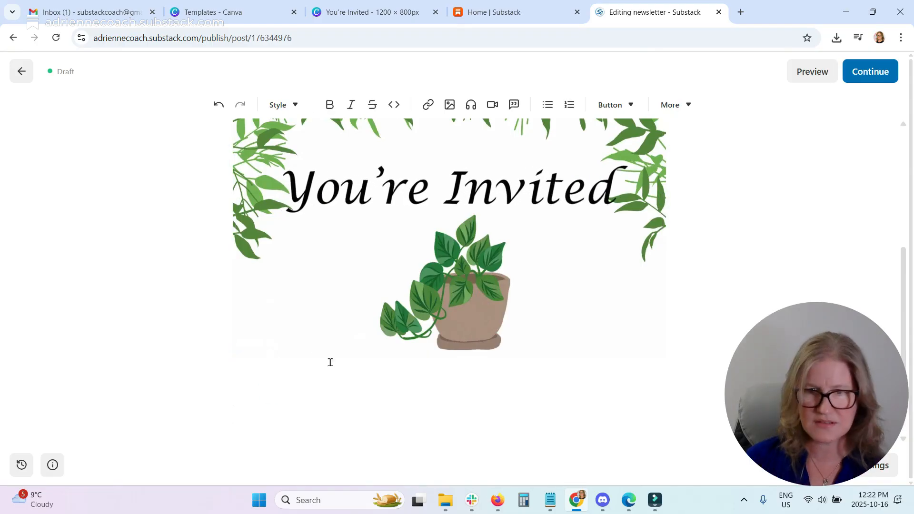
pyautogui.click(450, 104)
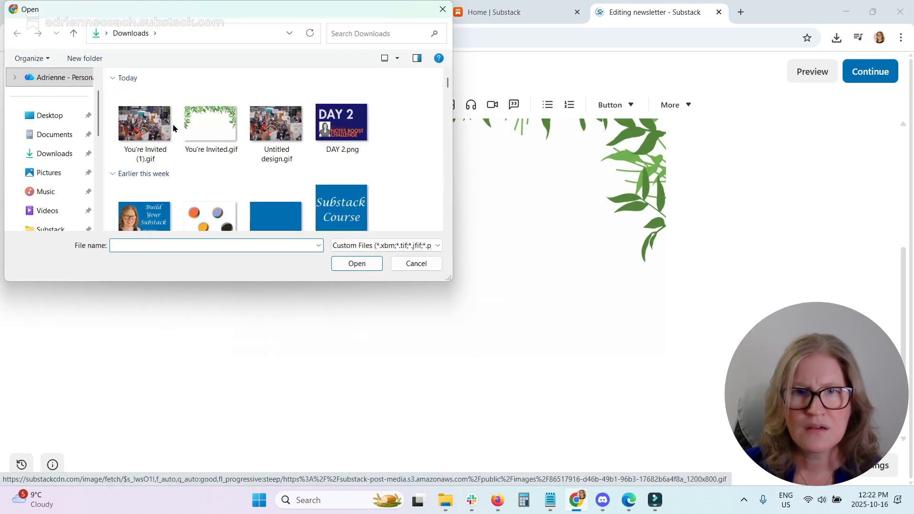
pyautogui.click(347, 269)
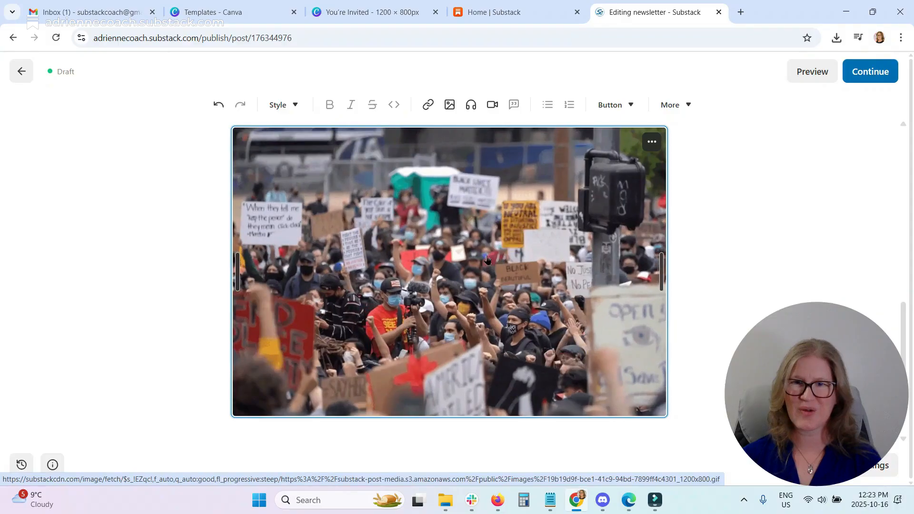
# Insert the downloaded Can You Believe IT GIF on a new line below the crowd GIF.
pyautogui.scroll(1, 384, 384)
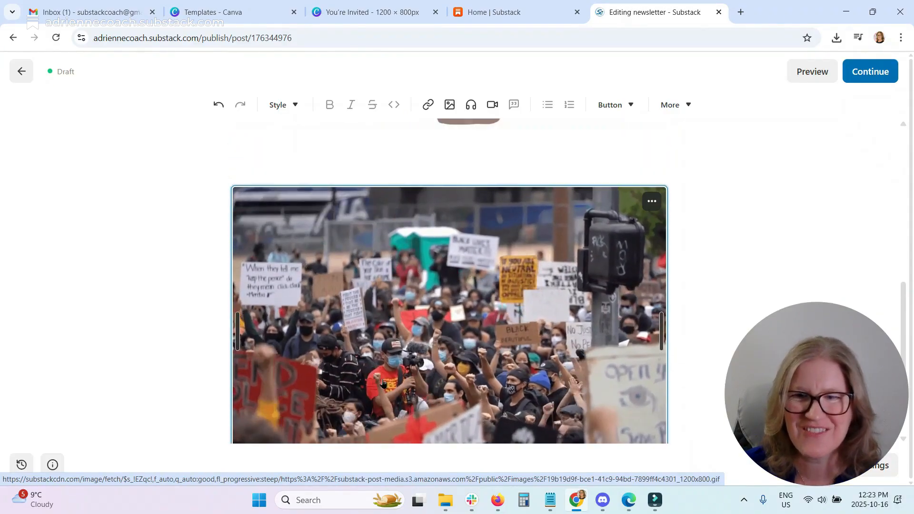
pyautogui.scroll(3, 589, 380)
pyautogui.scroll(3, 589, 380)
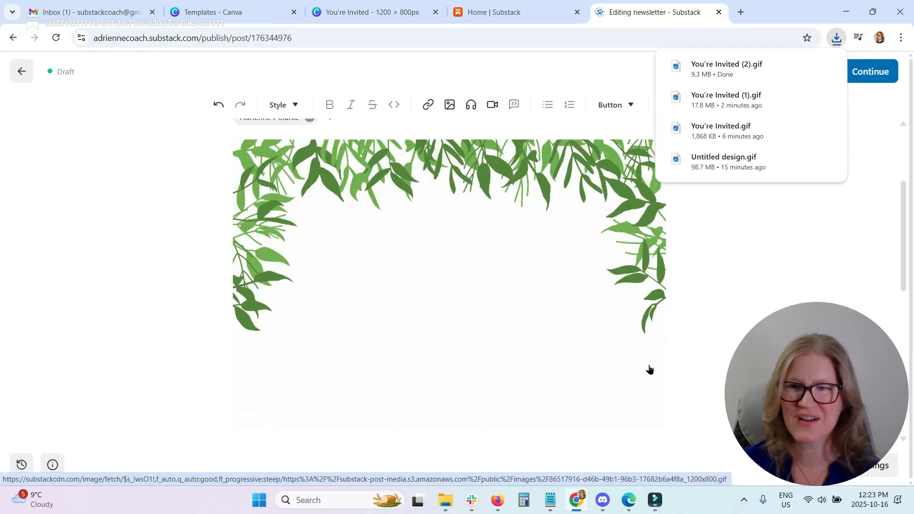
pyautogui.scroll(-6, 765, 287)
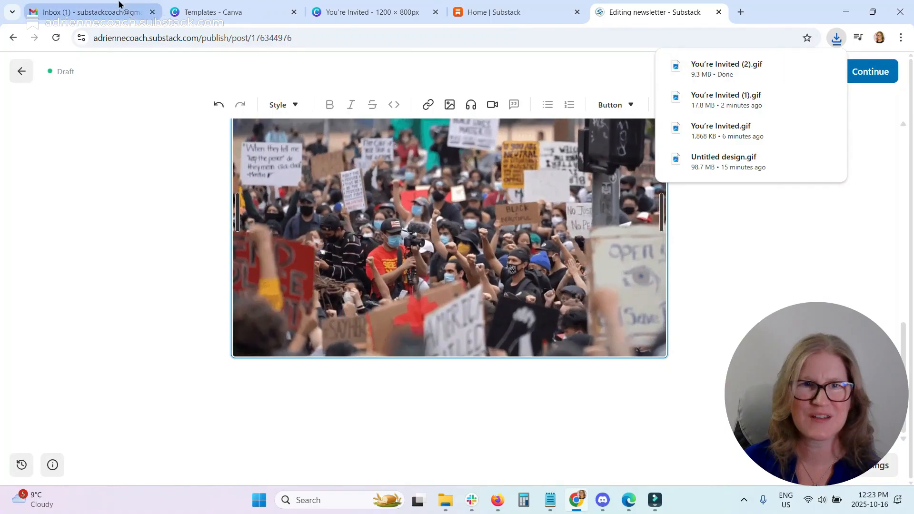
pyautogui.click(245, 391)
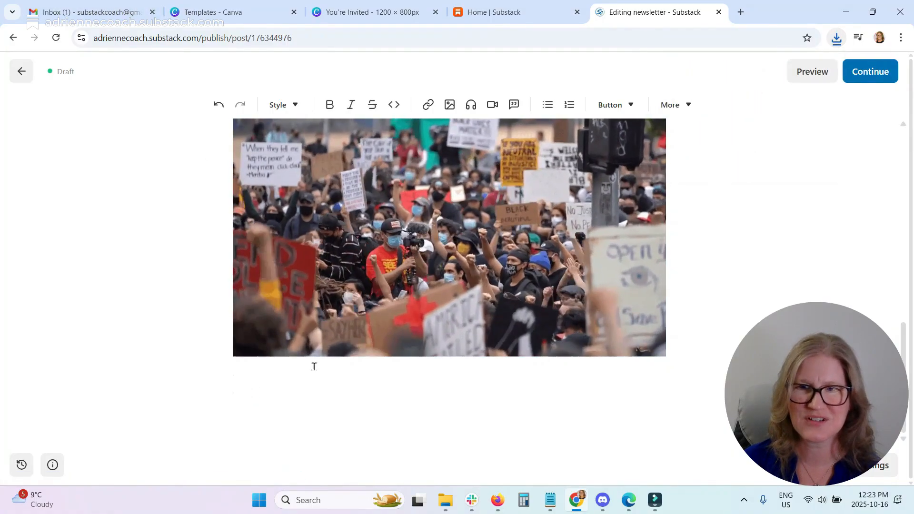
pyautogui.click(450, 104)
pyautogui.click(461, 130)
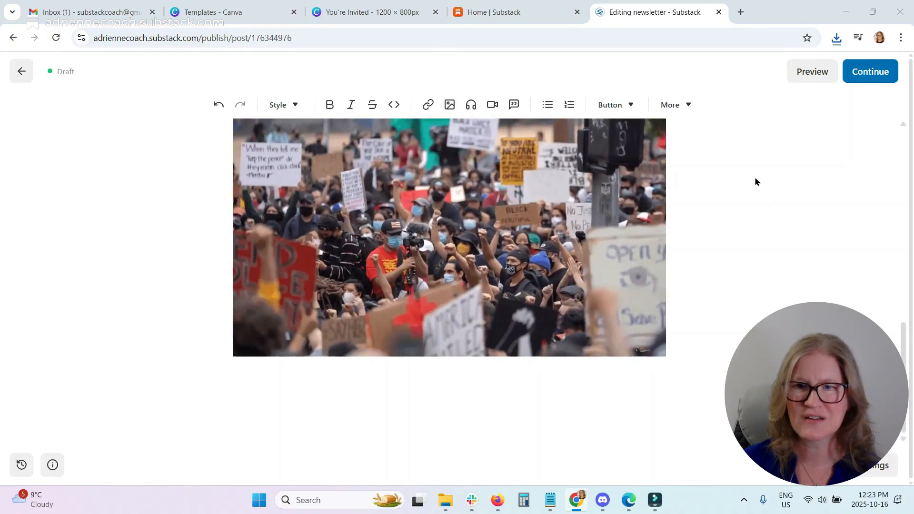
pyautogui.click(139, 118)
pyautogui.click(367, 264)
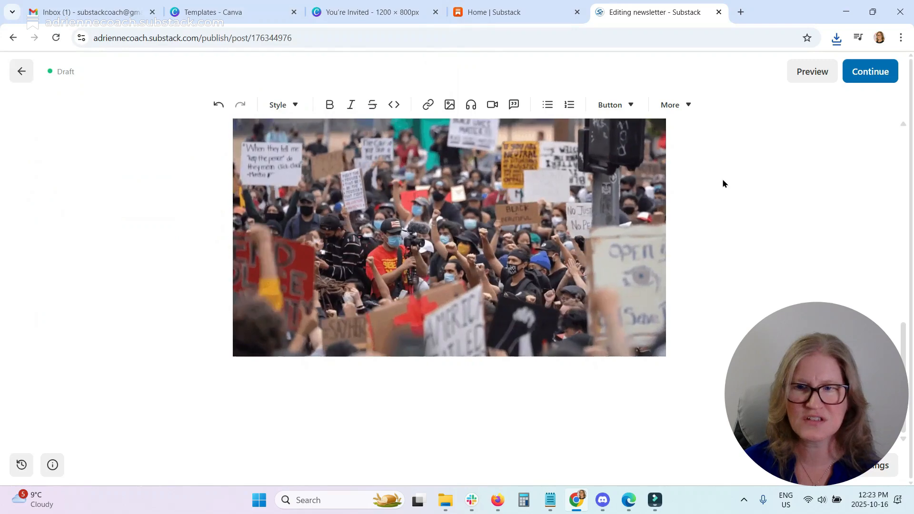
# Scroll through the post to review the inserted animated GIFs.
pyautogui.scroll(-5, 798, 247)
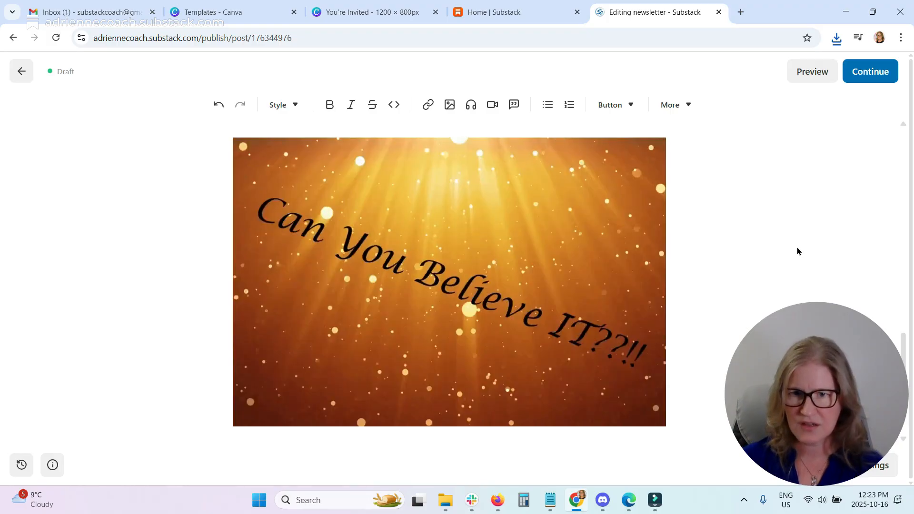
pyautogui.scroll(-2, 526, 361)
pyautogui.scroll(2, 526, 362)
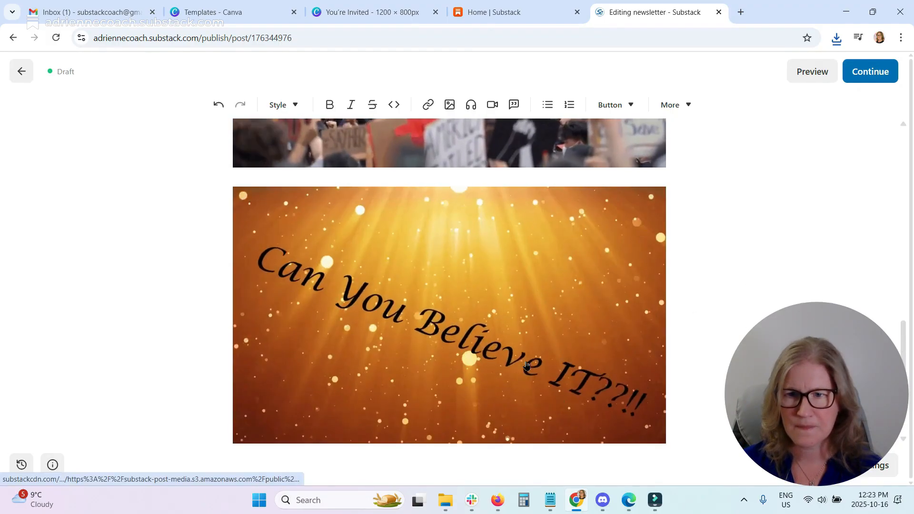
pyautogui.scroll(-2, 526, 366)
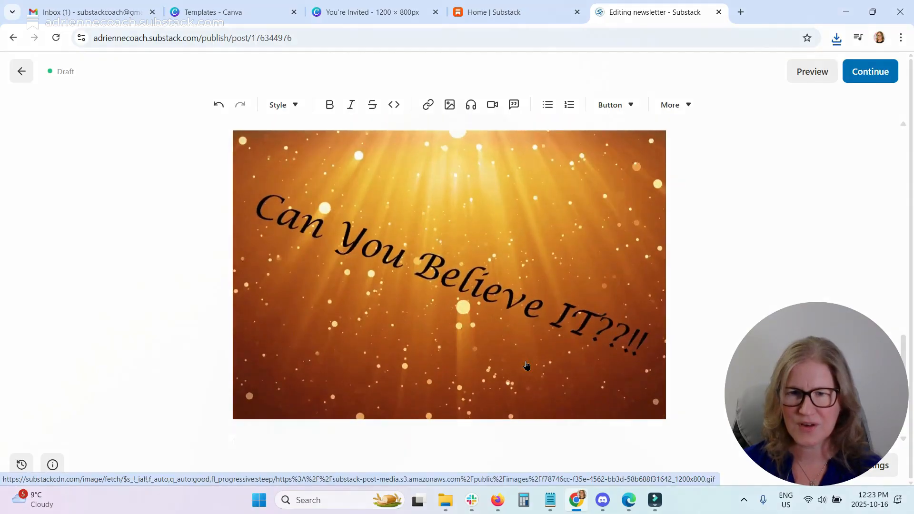
pyautogui.scroll(5, 526, 365)
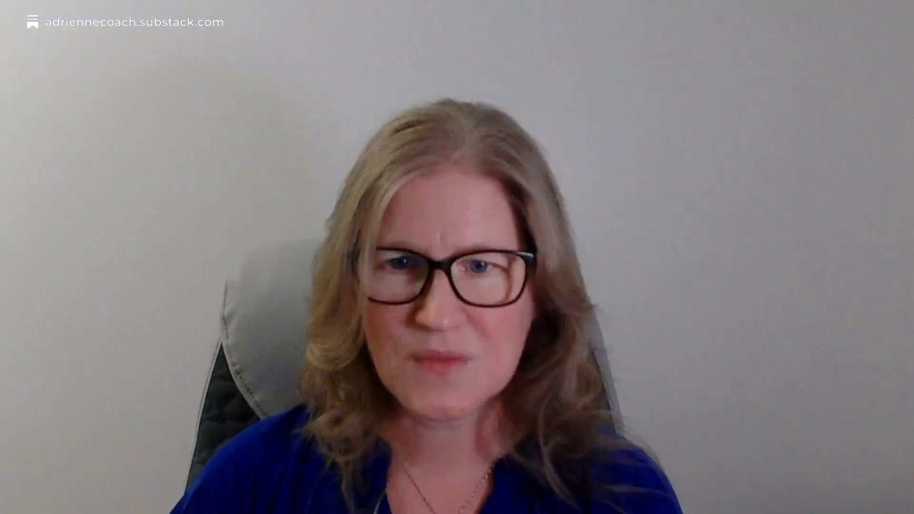